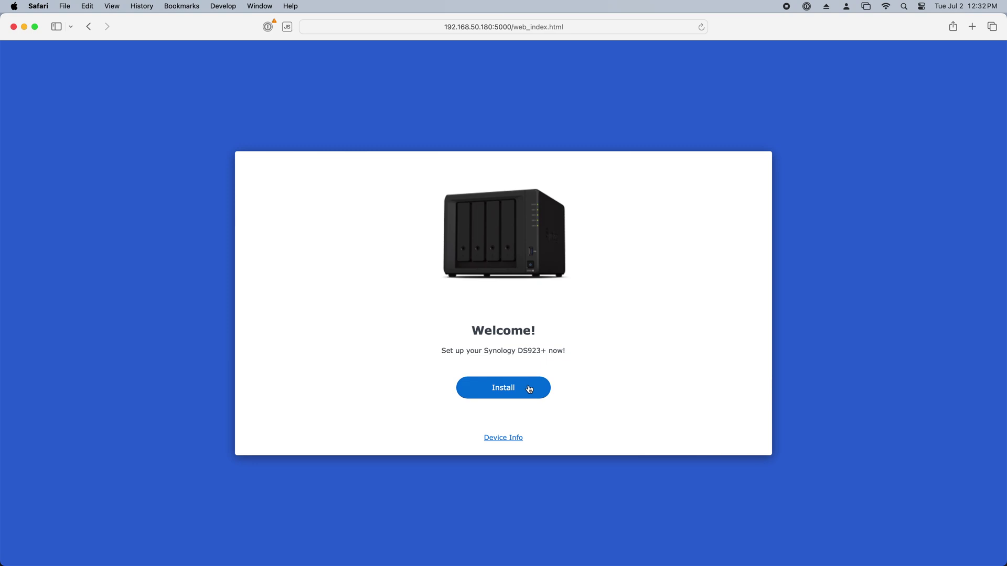
- Install DSM on the Synology DS923+ and start the initial DSM 7.2 setup
left_click(528, 388)
left_click(725, 441)
left_click(486, 316)
left_click(581, 345)
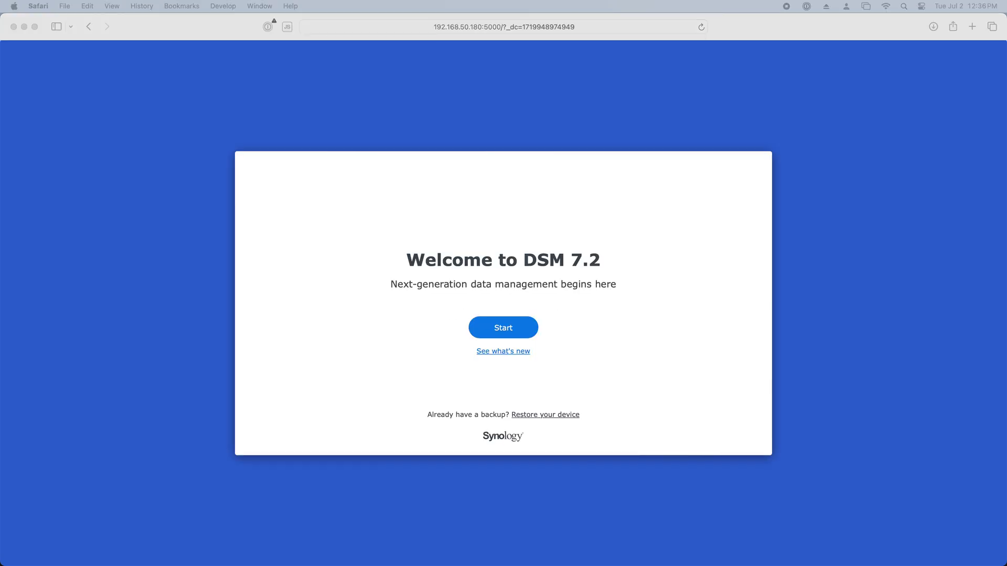
left_click(504, 325)
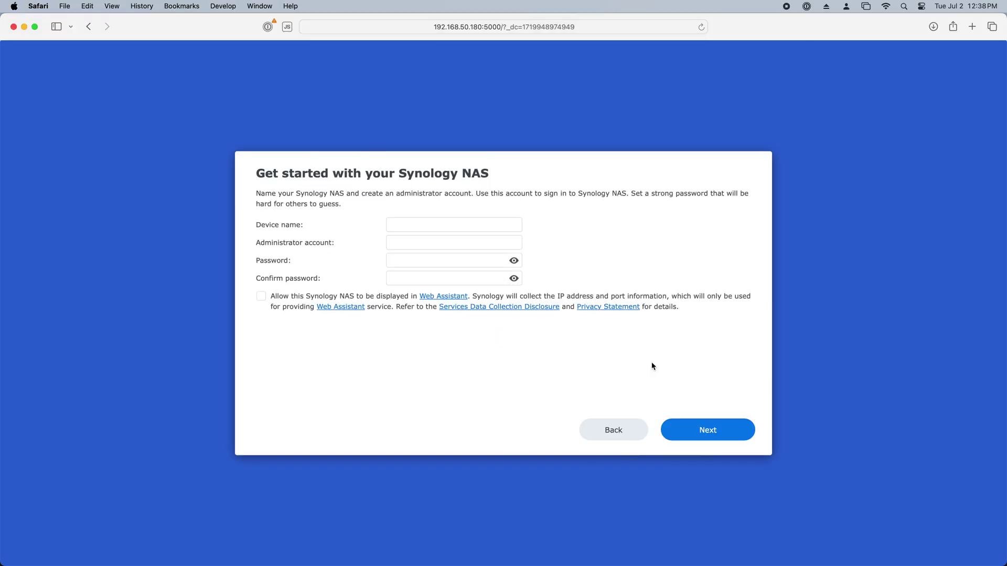
- Name the NAS "Synology", complete the administrator setup page and choose to create a Synology Account
left_click(434, 225)
type("Synology")
key("Tab")
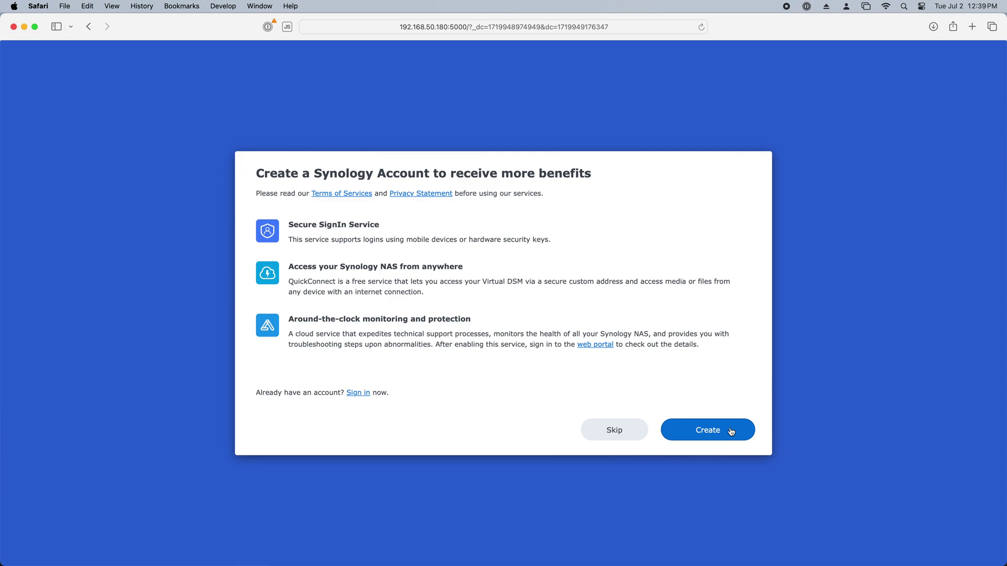
left_click(731, 431)
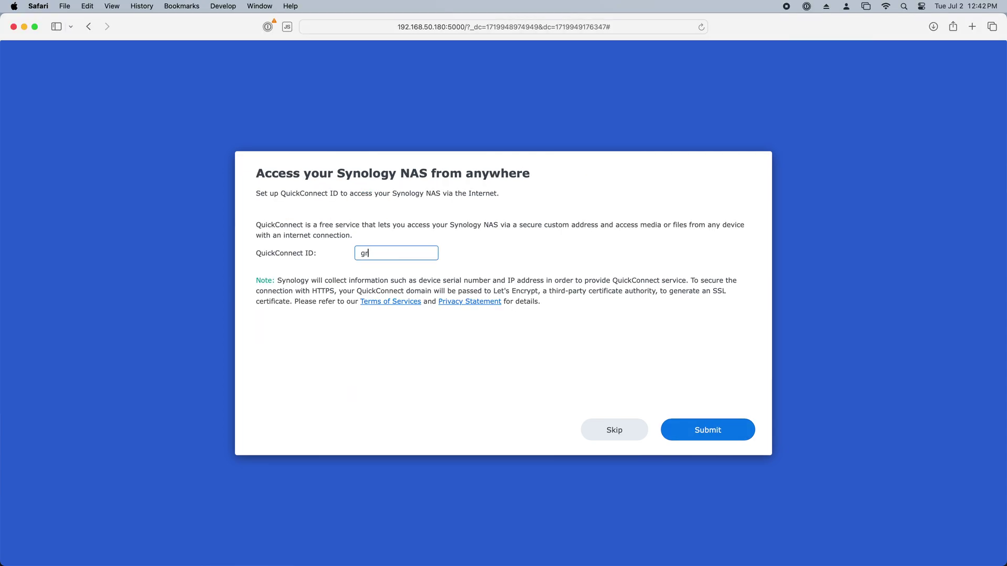
- Clear the QuickConnect ID field and enter the chosen QuickConnect ID for remote access to the NAS
key("BackSpace")
key("BackSpace")
type("sny")
key("BackSpace")
key("BackSpace")
key("BackSpace")
type("b")
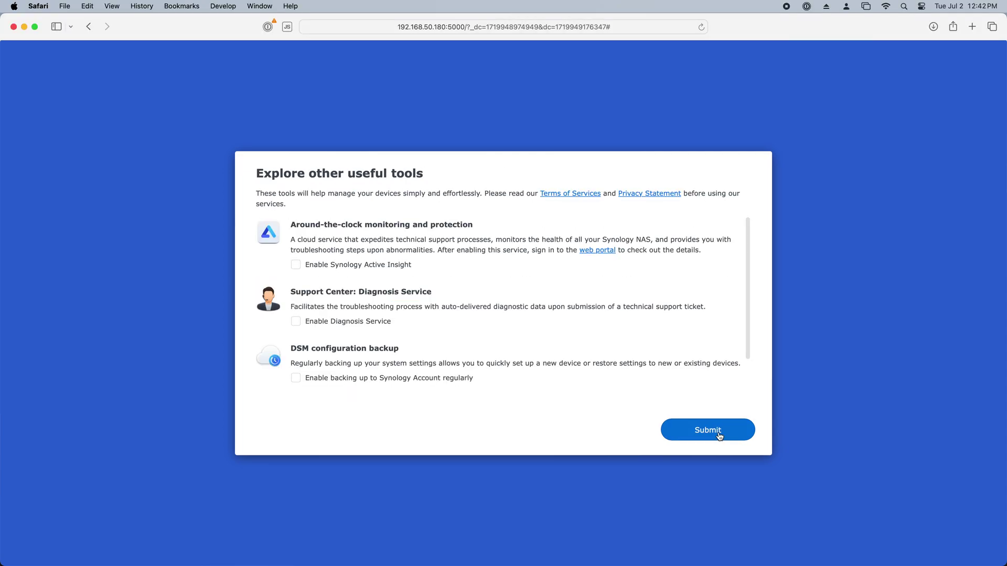
- Submit the optional tools page without enabling any service, and agree to install Synology Drive Server, Synology Office and Synology Photos
scroll(734, 354, "down", 3)
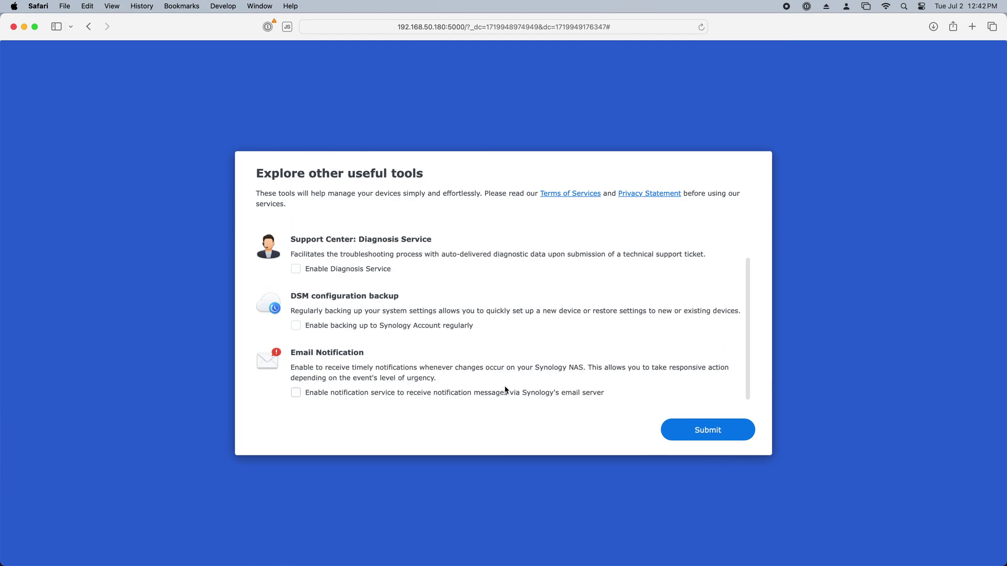
left_click(707, 429)
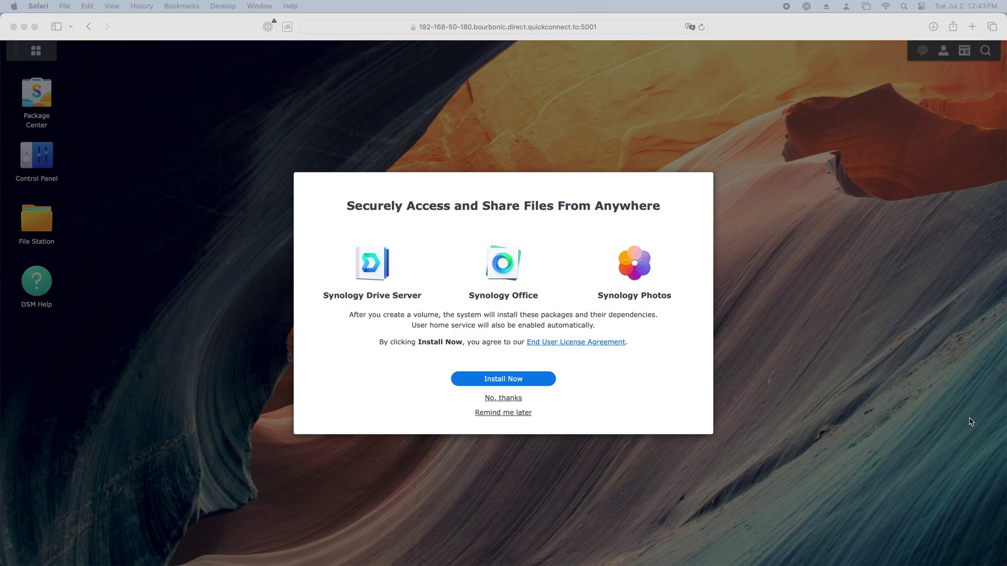
left_click(511, 341)
left_click(513, 380)
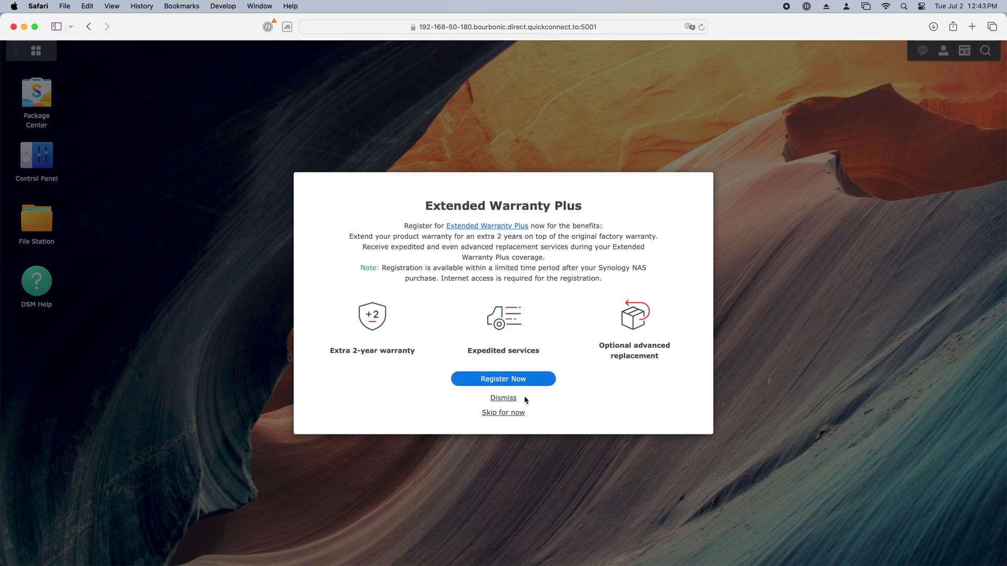
- Open the Extended Warranty Plus registration, and choose 2-Factor Authentication as the account's sign-in method
left_click(507, 379)
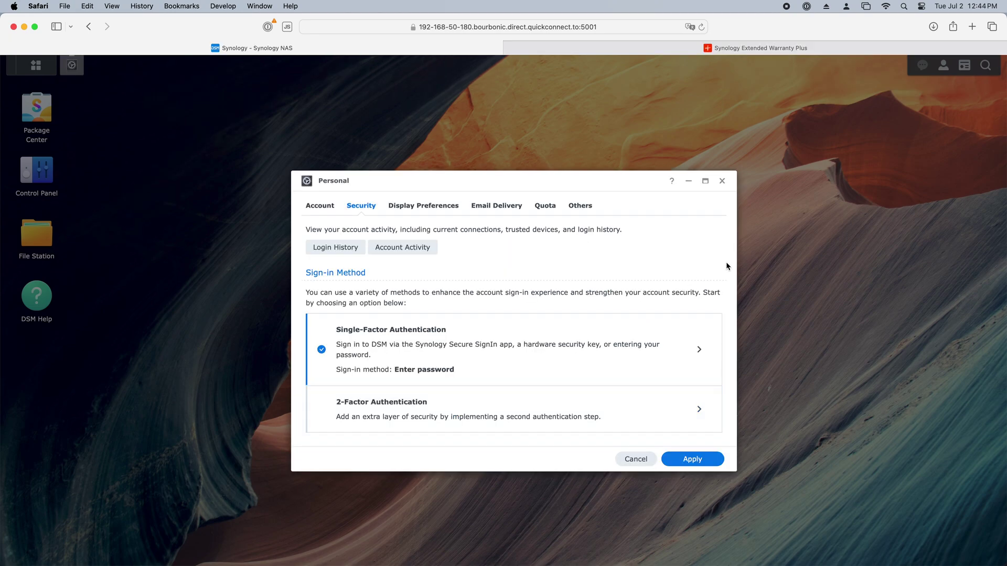
left_click(647, 413)
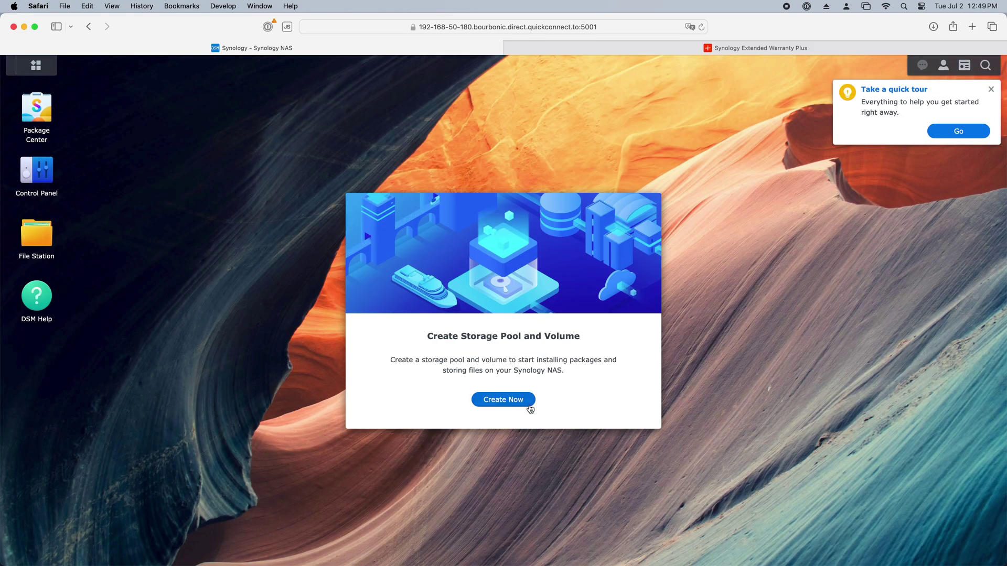
- Start creating a storage pool and volume with the SHR RAID type, leaving the pool description empty
left_click(525, 402)
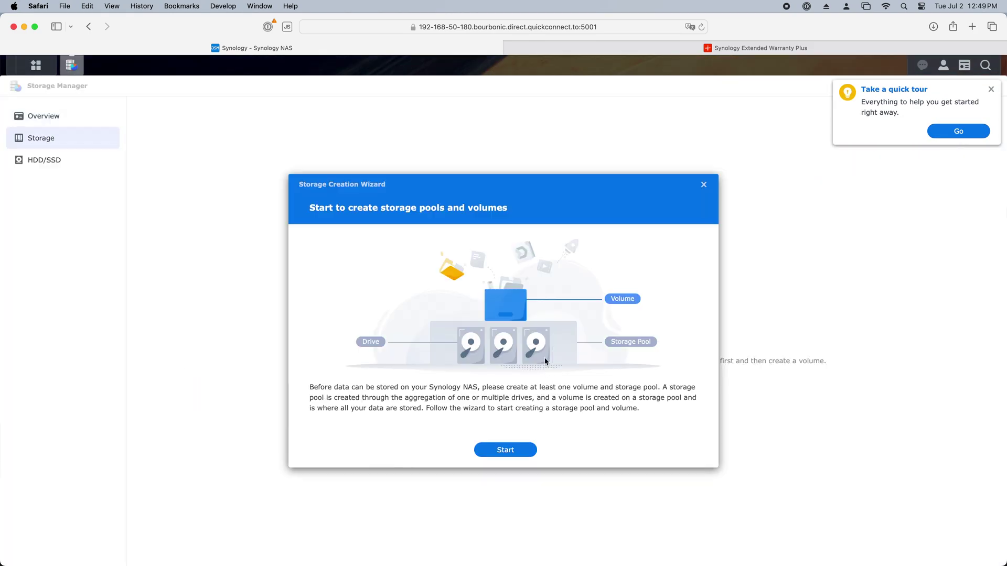
left_click(505, 450)
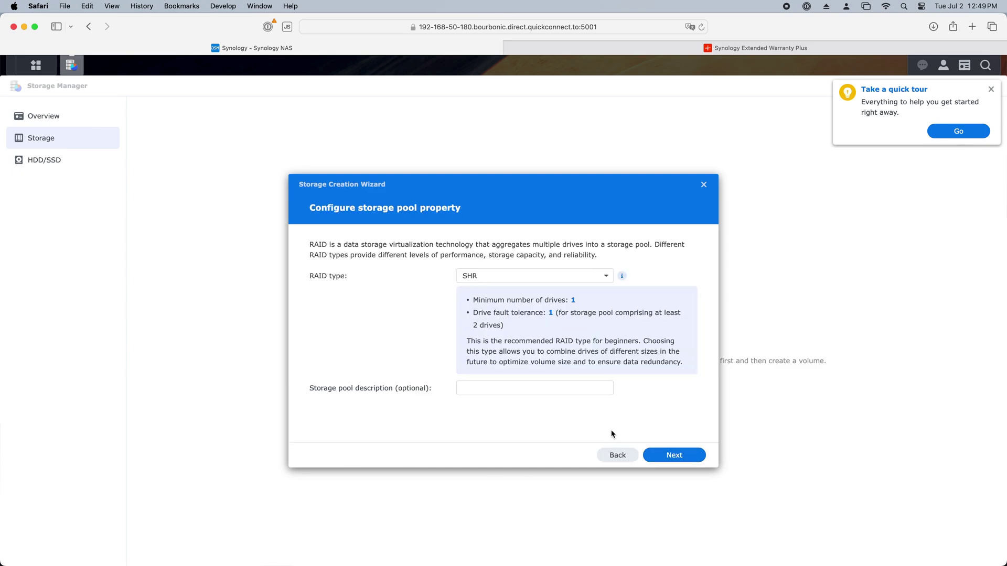
left_click(568, 276)
left_click(573, 294)
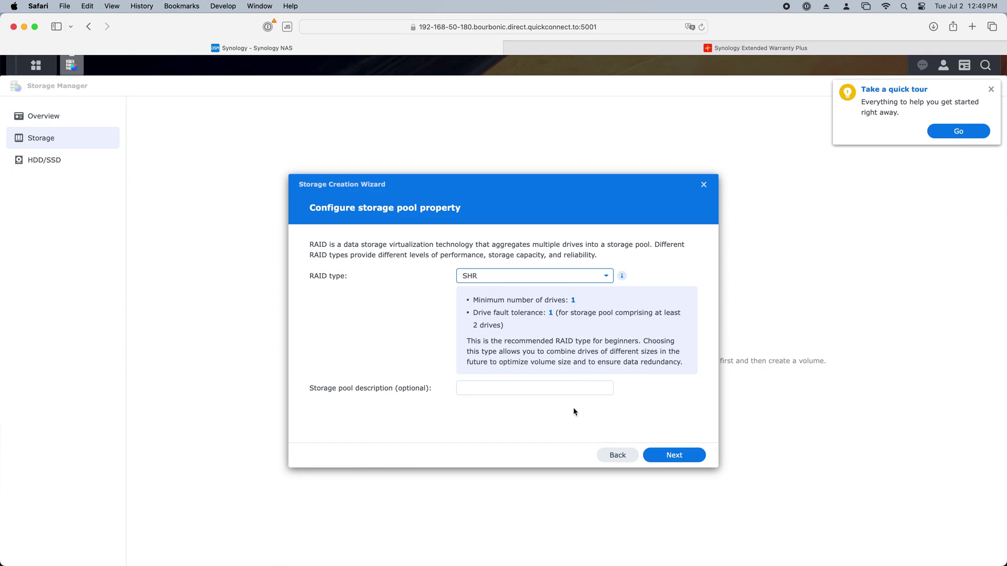
left_click(565, 278)
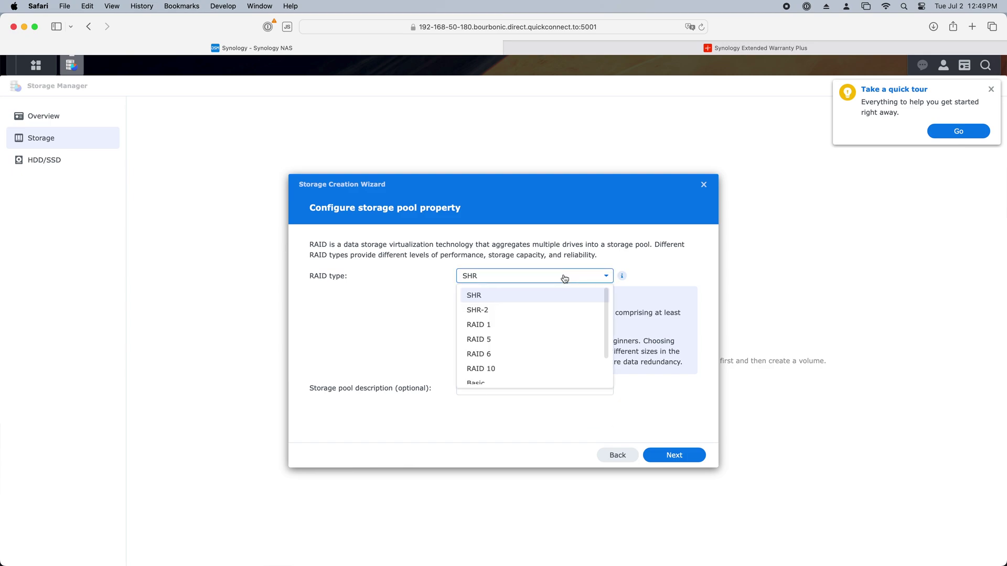
scroll(546, 348, "down", 1)
scroll(546, 349, "up", 1)
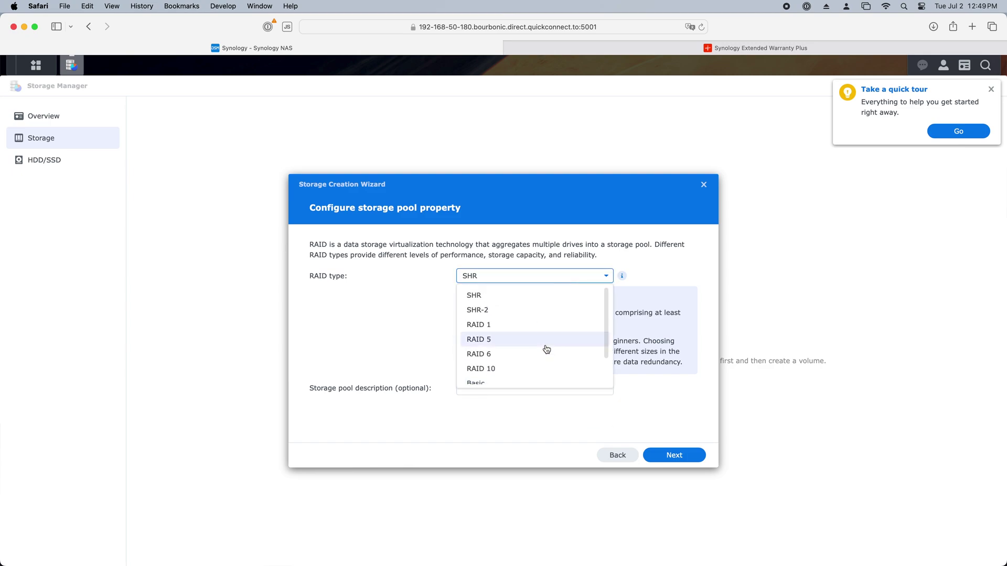
left_click(522, 297)
left_click(560, 387)
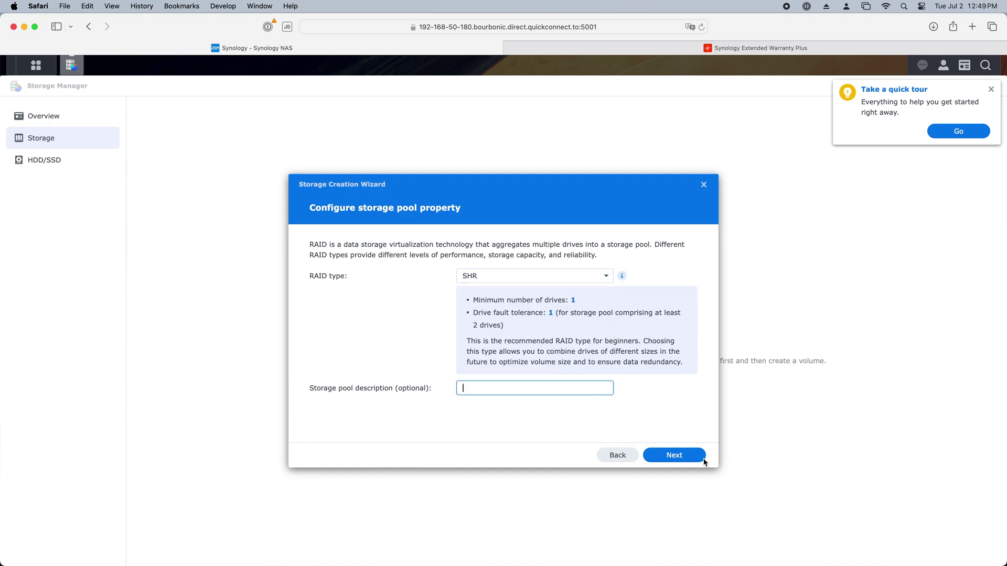
left_click(678, 456)
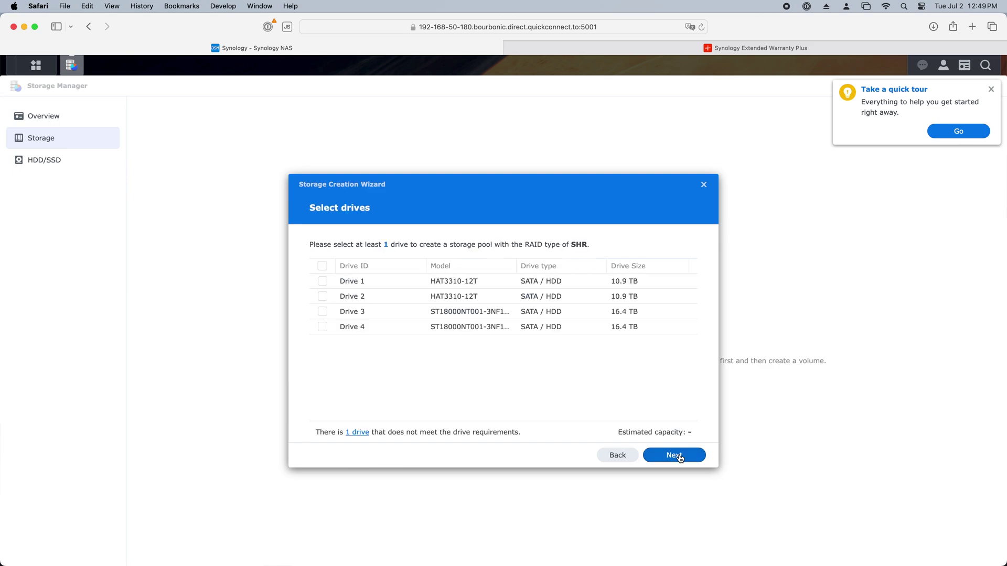
- Select Drives 1, 2, 3 and 4 for the new storage pool
left_click(322, 282)
left_click(322, 296)
left_click(322, 312)
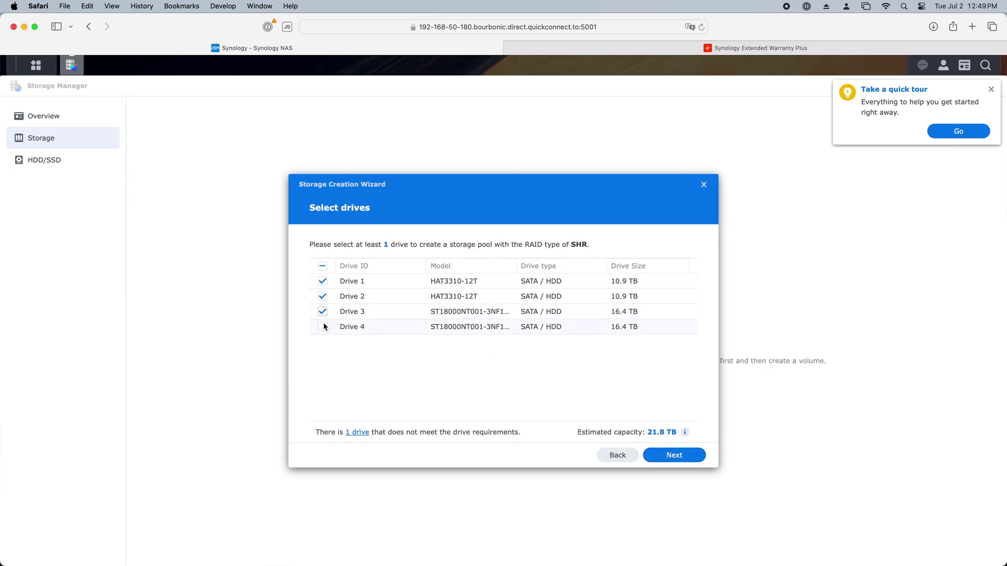
left_click(323, 327)
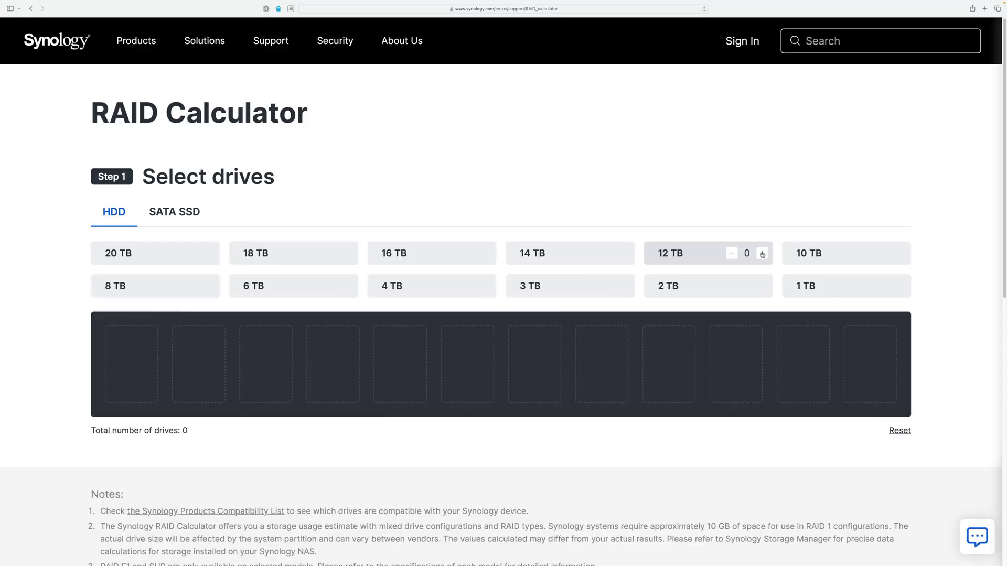
- In the Synology RAID Calculator, add two 12 TB and two 18 TB hard drives for a usage estimate
left_click(762, 254)
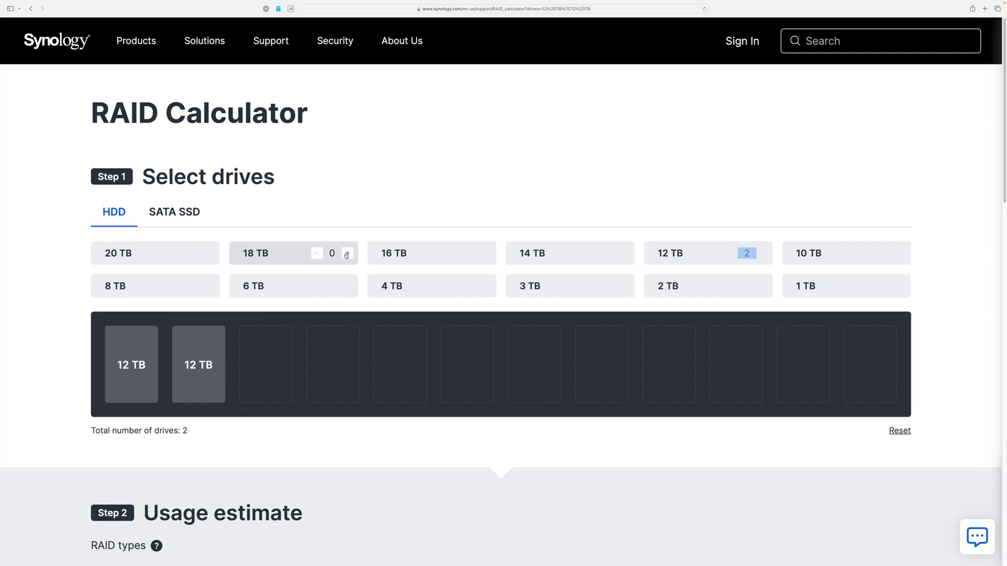
left_click(347, 253)
left_click(347, 253)
scroll(839, 236, "down", 4)
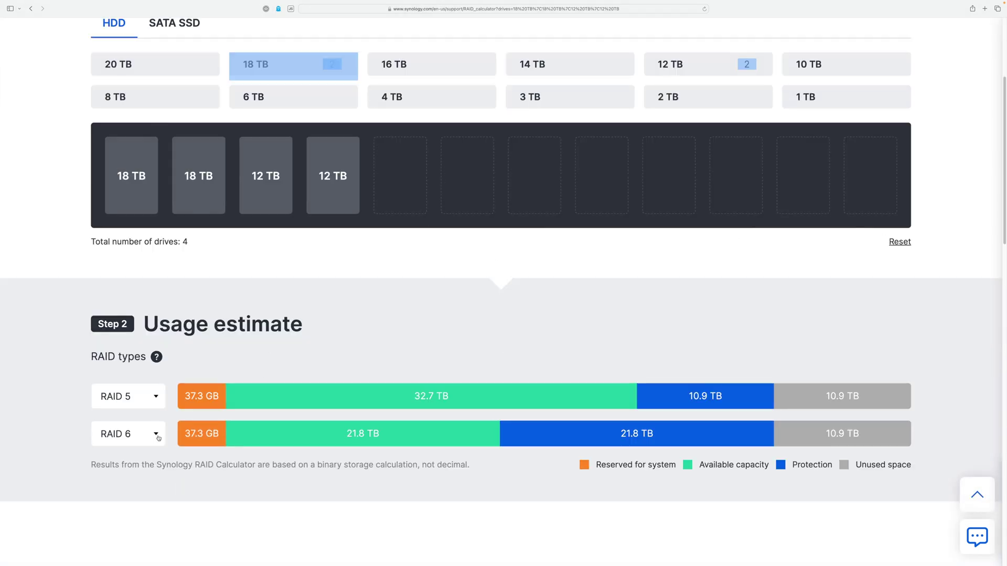
- Compare the usage estimates of SHR-2 and SHR by replacing the RAID 5 and RAID 6 types
left_click(156, 434)
left_click(137, 460)
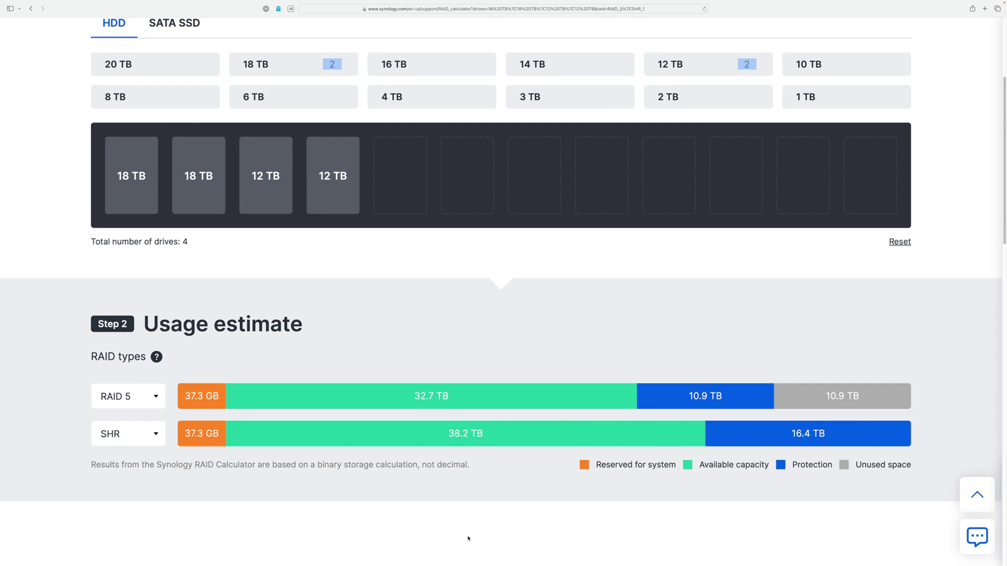
left_click(154, 407)
left_click(131, 444)
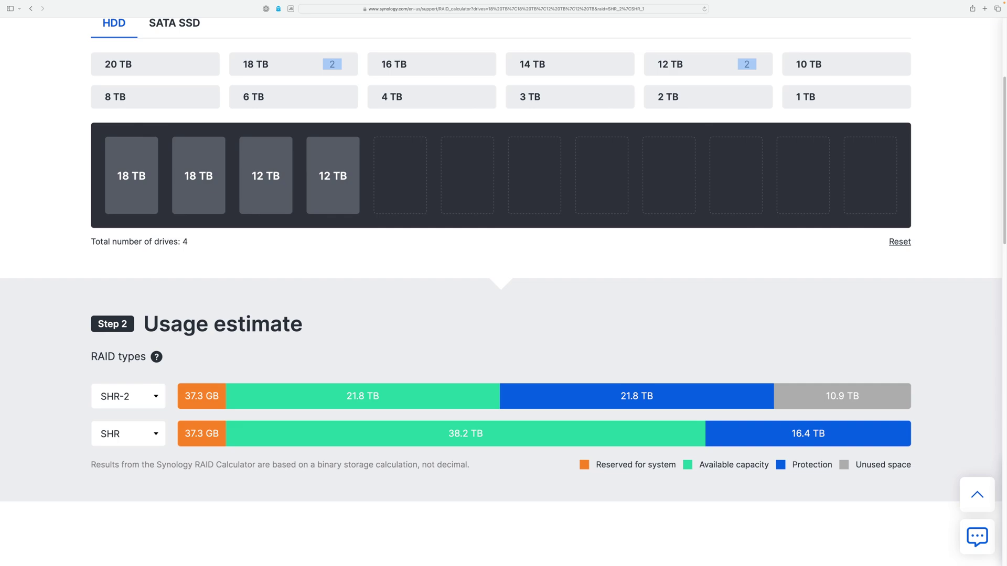
- Review the hardware specifications and applied models of the Expansion Unit DX517, and return to the RAID Calculator
key("ctrl+Tab")
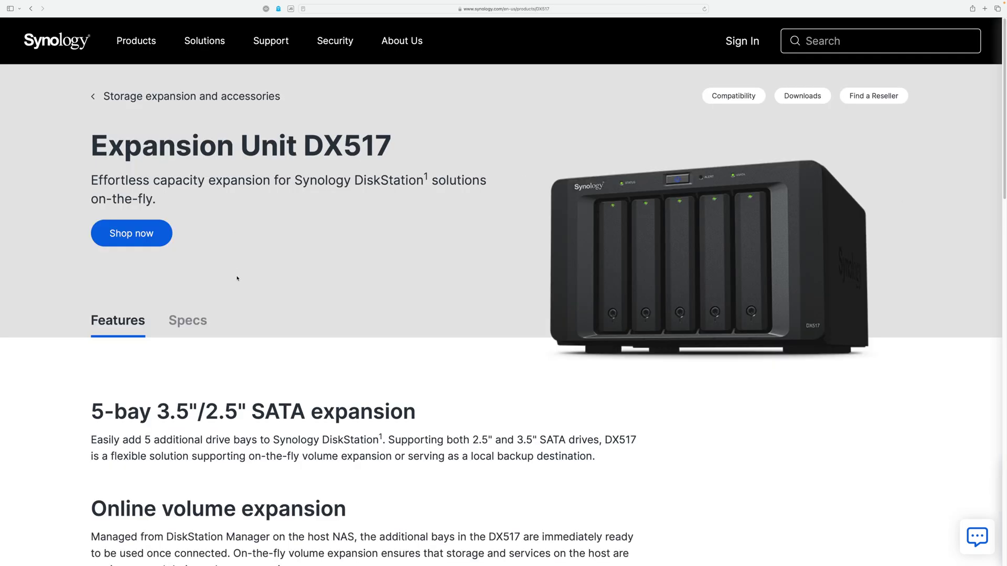
left_click(188, 321)
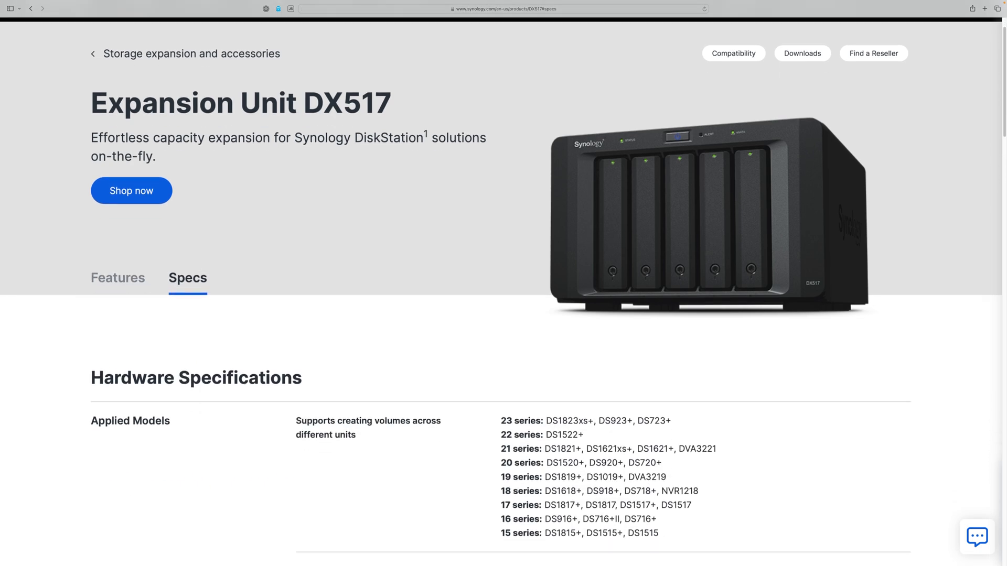
scroll(391, 188, "down", 10)
key("ctrl+shift+Tab")
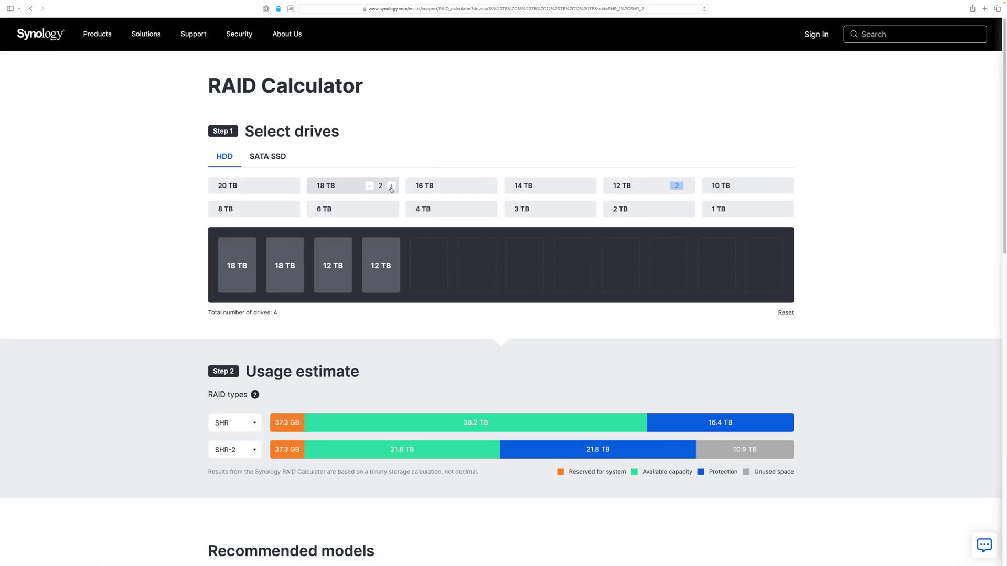
- Add more 18 TB drives to the RAID Calculator set to estimate the capacity of an expanded array
left_click(391, 186)
left_click(391, 186)
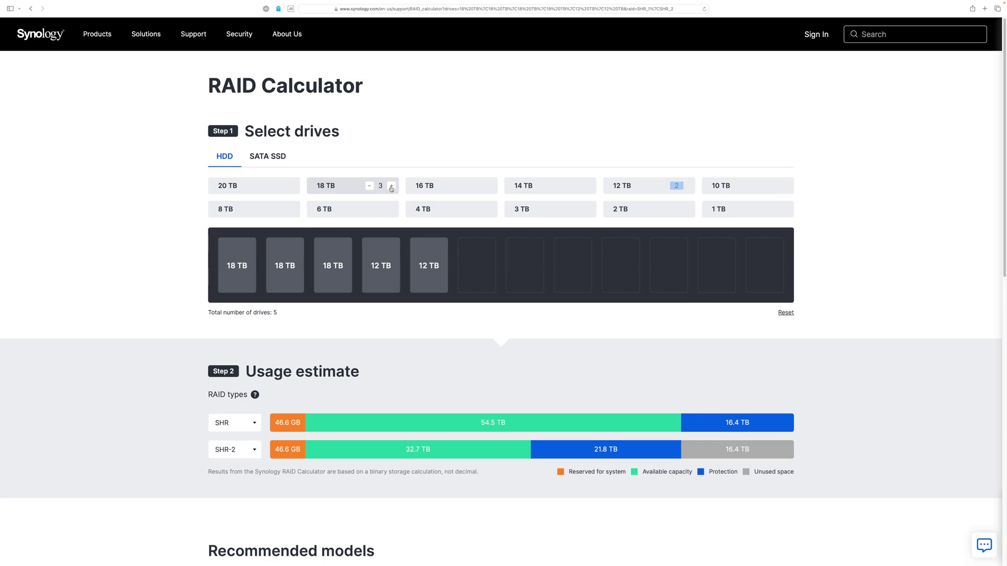
left_click(391, 186)
left_click(391, 186)
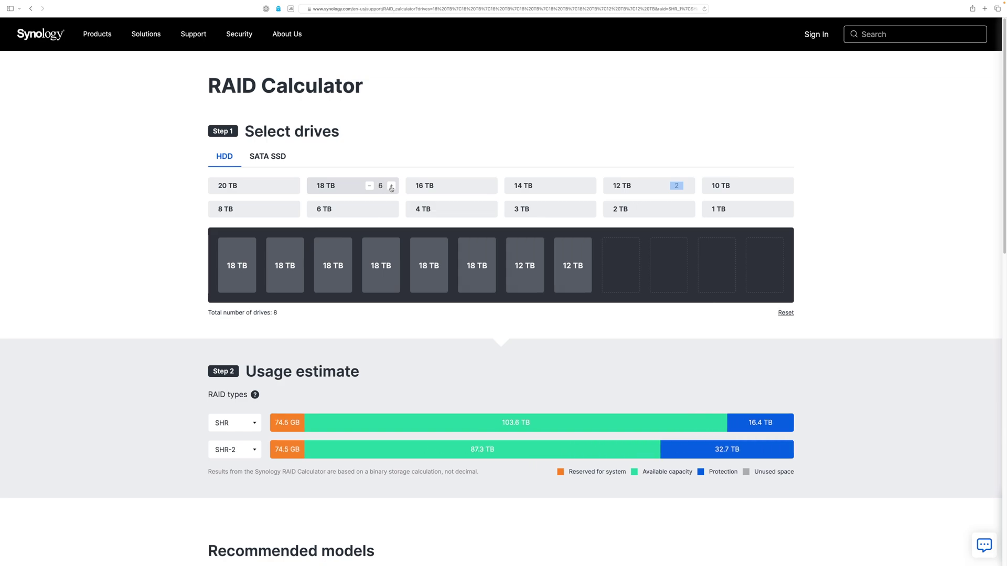
left_click(391, 186)
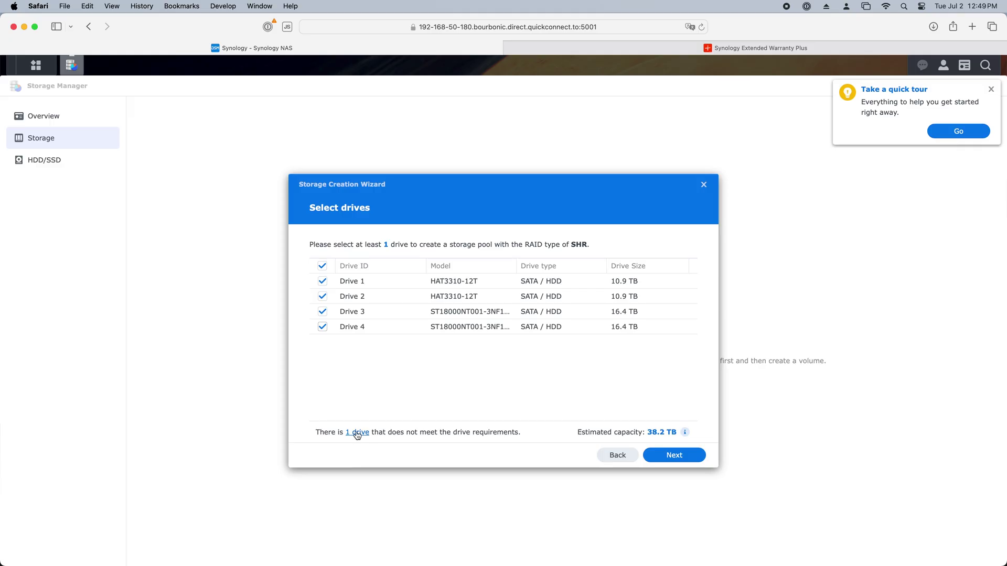
- Back in the Storage Creation Wizard, check which drive fails the drive requirements and why
left_click(356, 435)
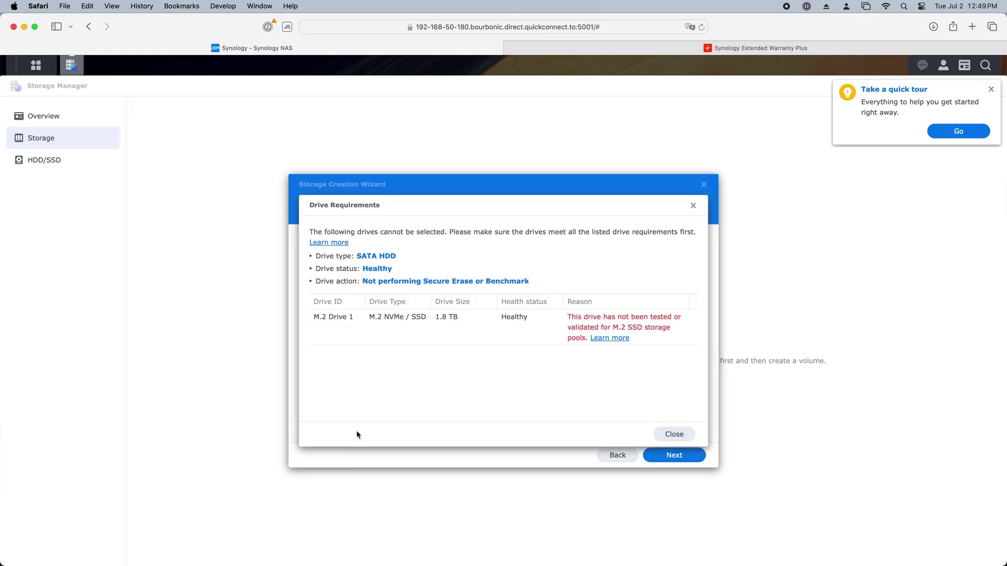
left_click(674, 434)
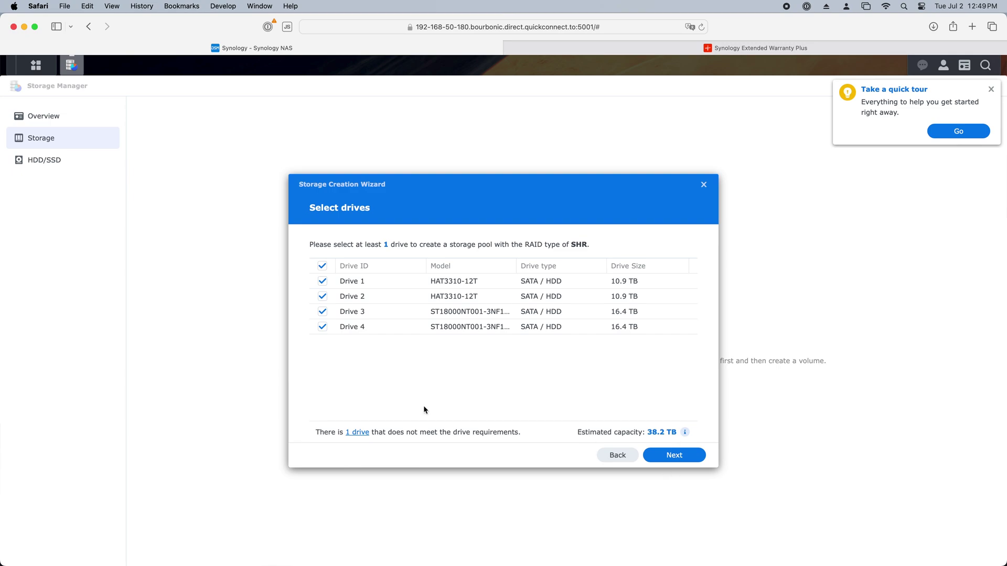
left_click(357, 432)
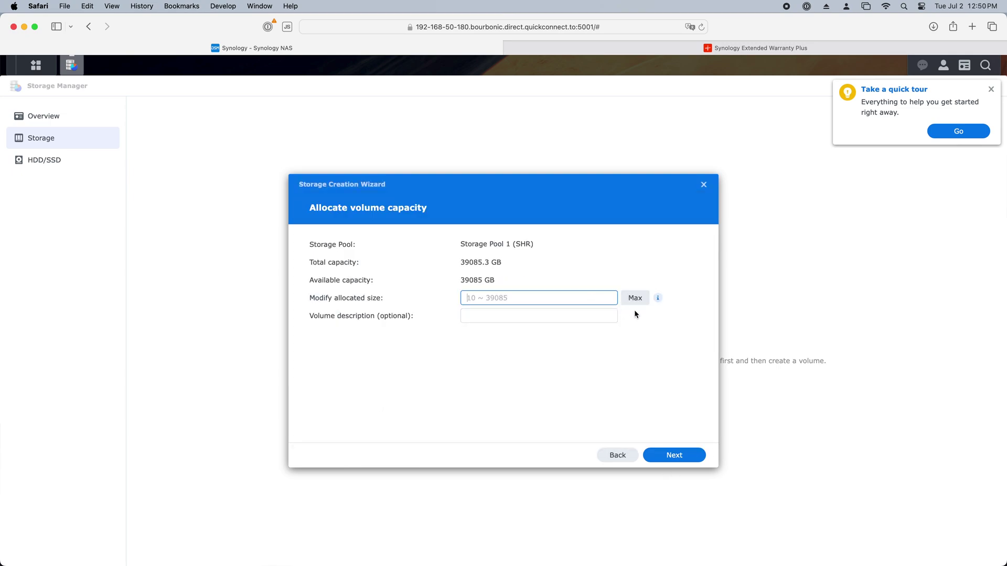
- Allocate the maximum size of 39085 GB to the volume, describe it as "name" and continue to the file system choice
left_click(635, 298)
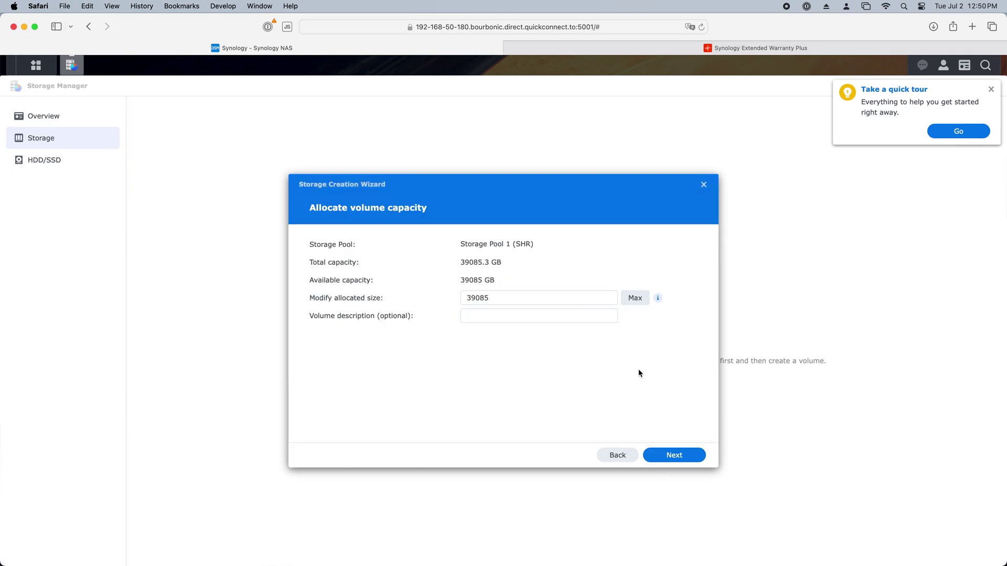
left_click(561, 321)
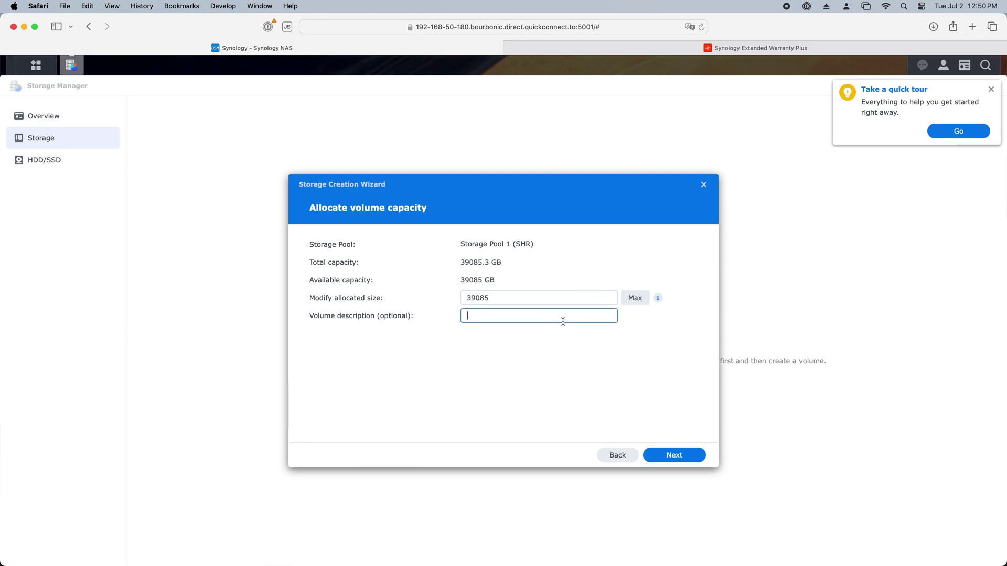
type("name")
left_click(672, 455)
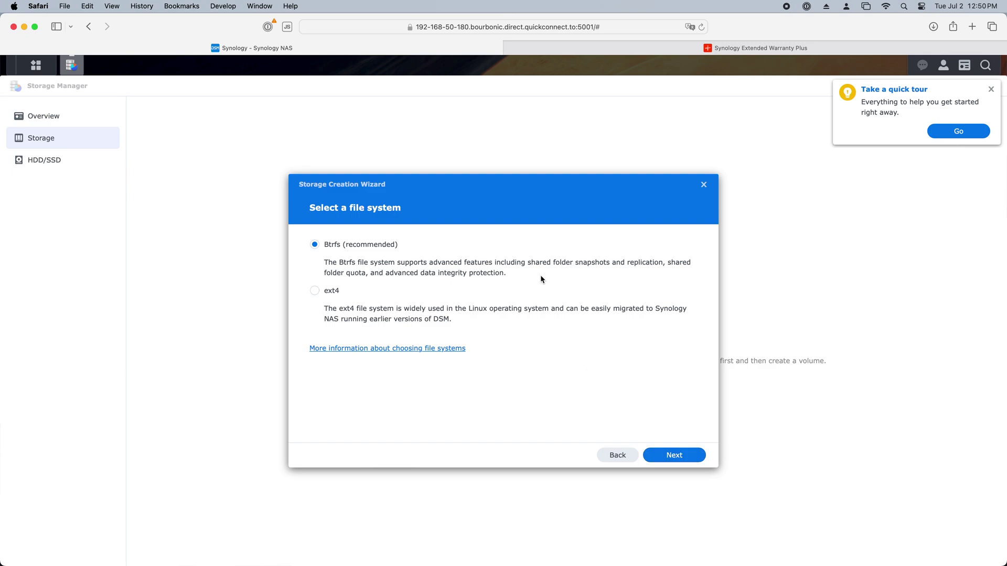
- Keep Btrfs as the file system, encrypt the volume, and apply the storage settings, accepting that all data on the drives is erased
left_click(691, 458)
left_click(336, 276)
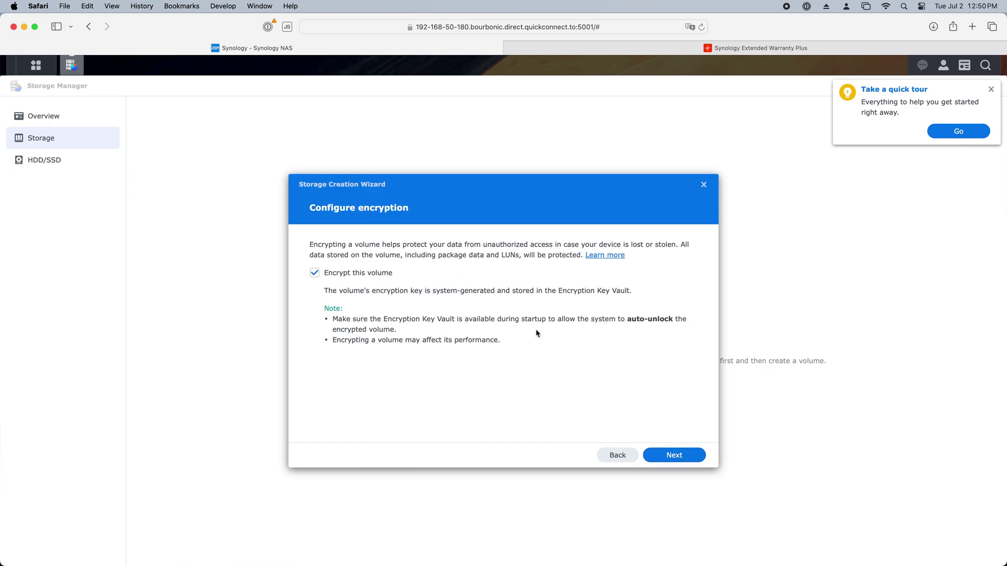
left_click(697, 454)
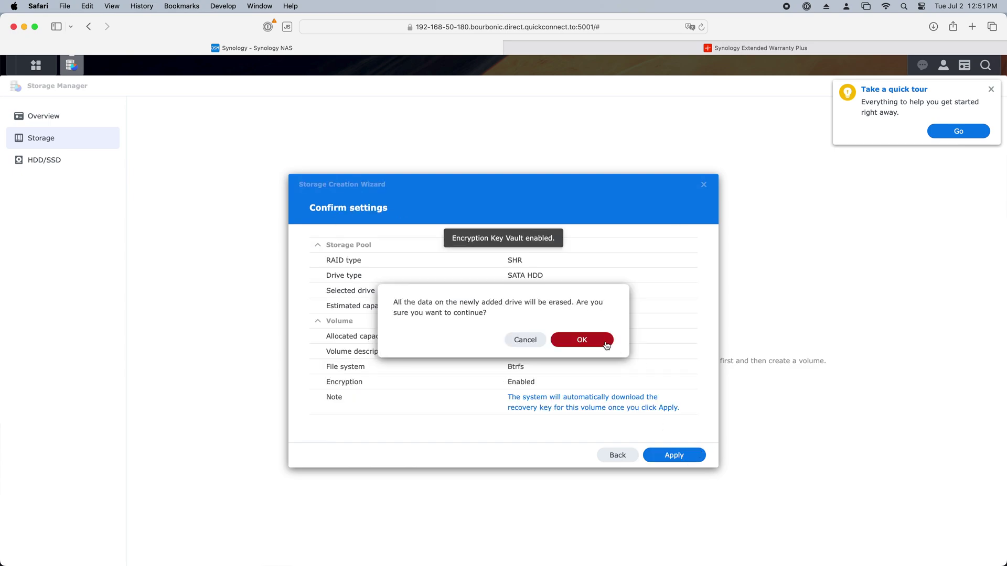
left_click(582, 340)
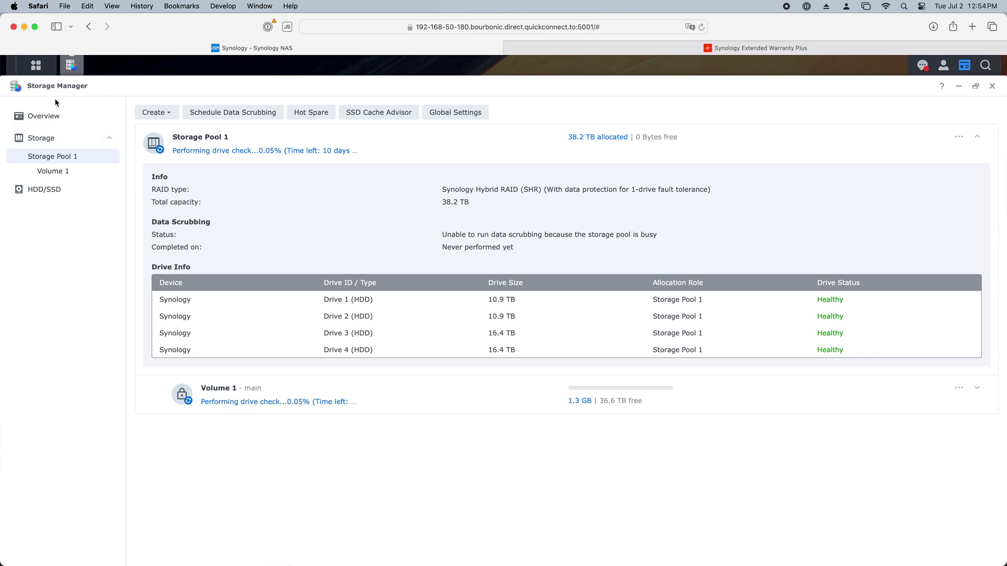
- Start an SSD cache for Volume 1, check the read-write cache mode's requirement, and consult the SSD Cache Advisor
left_click(157, 112)
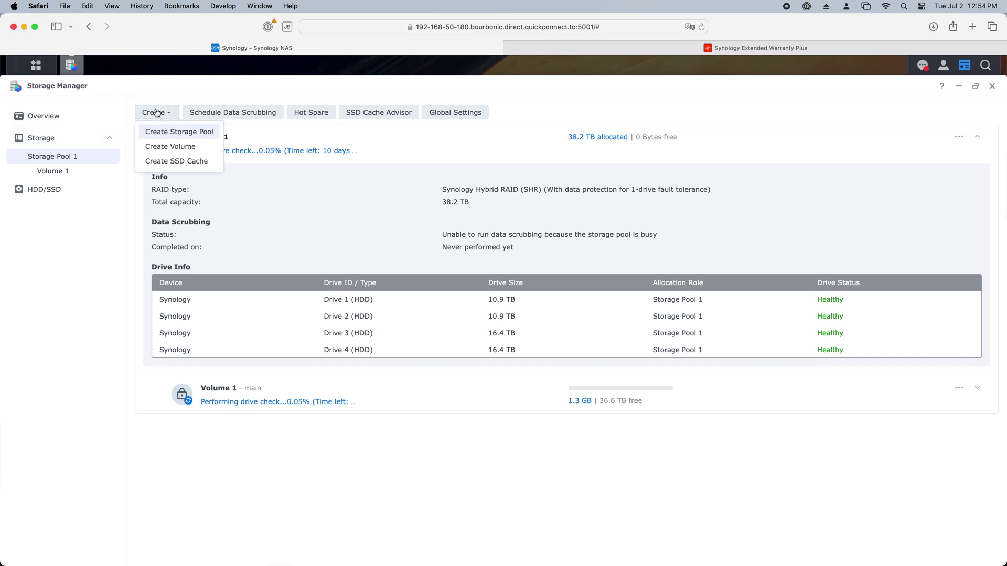
left_click(168, 161)
left_click(528, 296)
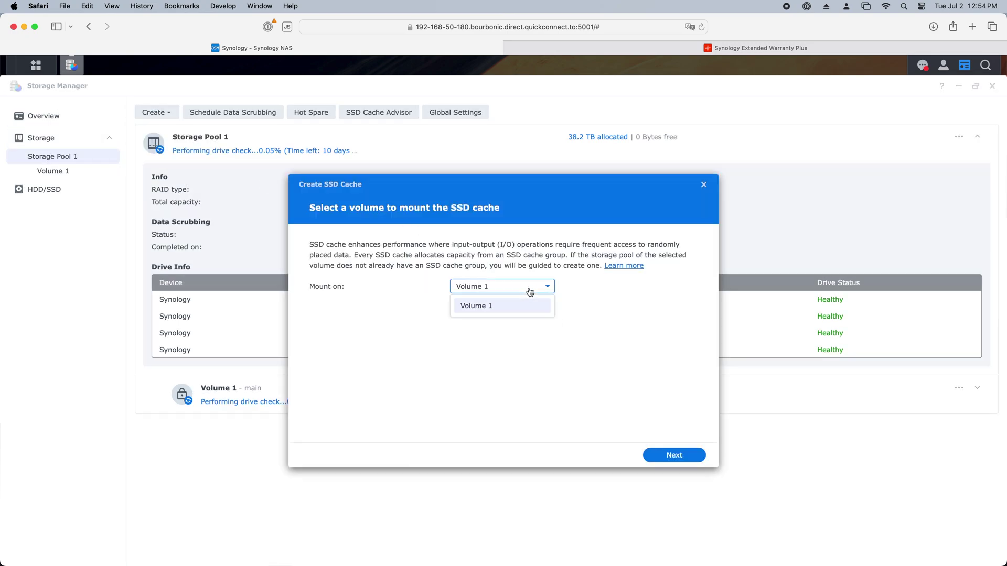
left_click(702, 442)
left_click(691, 456)
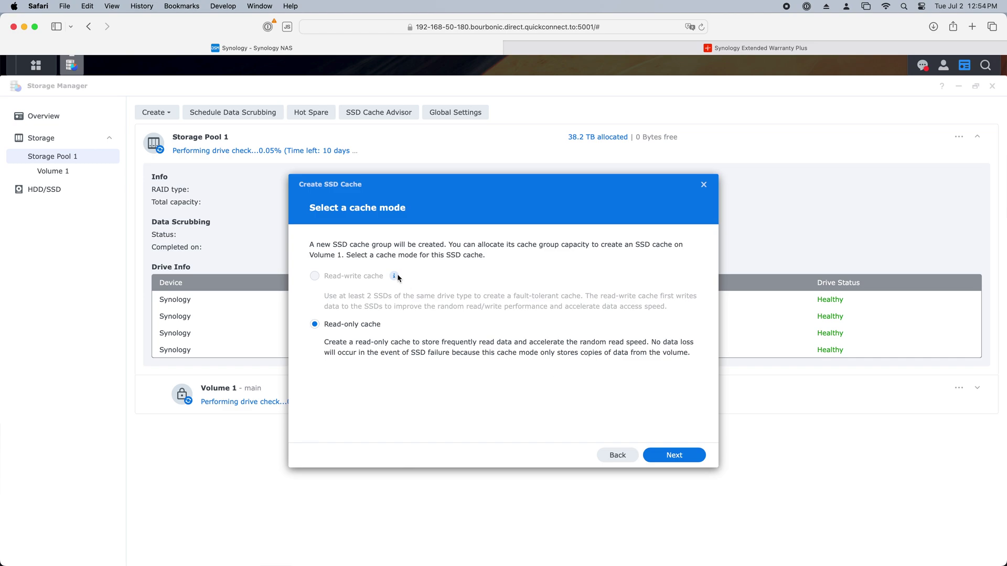
mouse_move(398, 278)
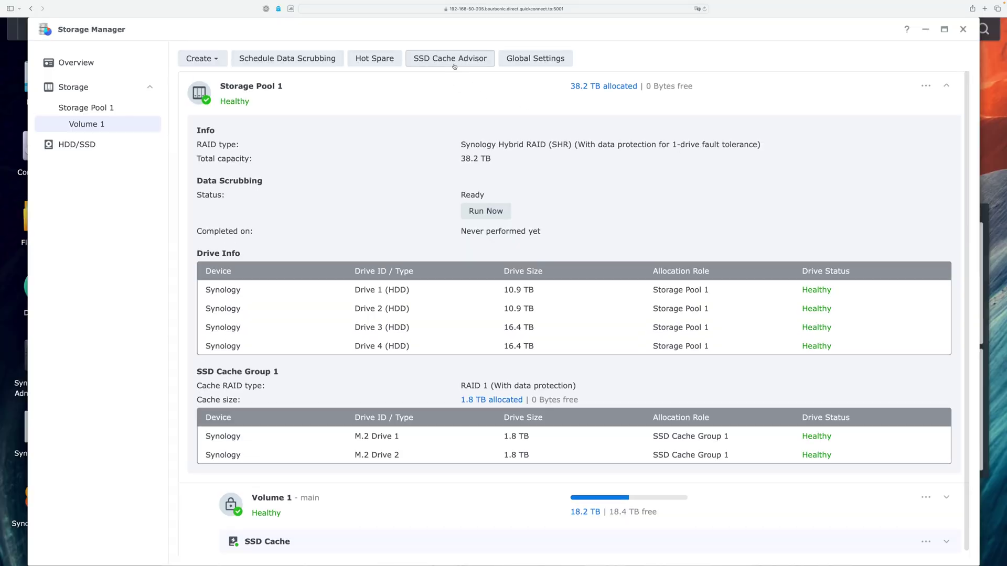
left_click(454, 60)
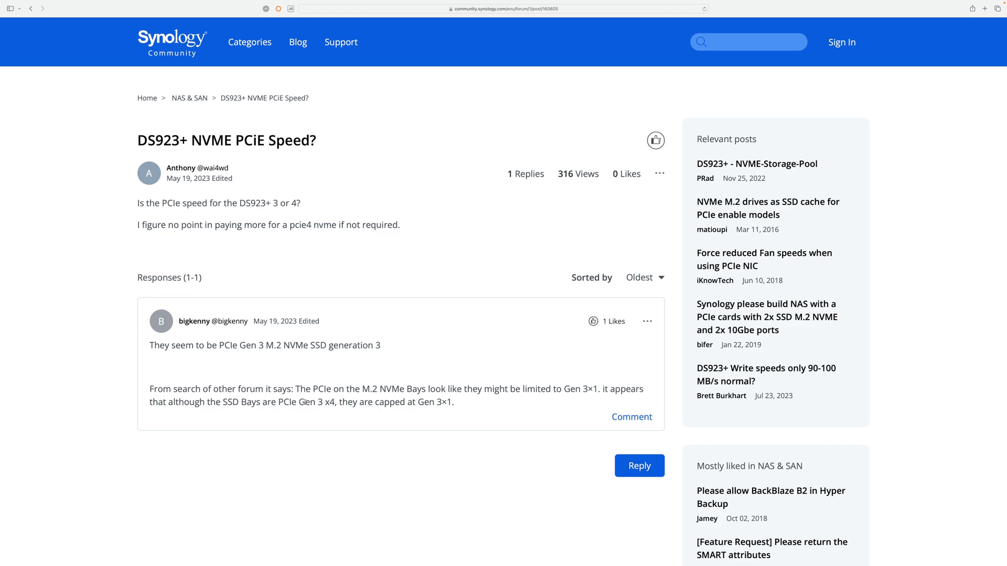
- Check the DS923+ M.2 PCIe speed in the Synology Community post and the PCI-Express lanes in TechPowerUp's Ryzen Embedded R1600 specs
left_click_drag(342, 402, 488, 405)
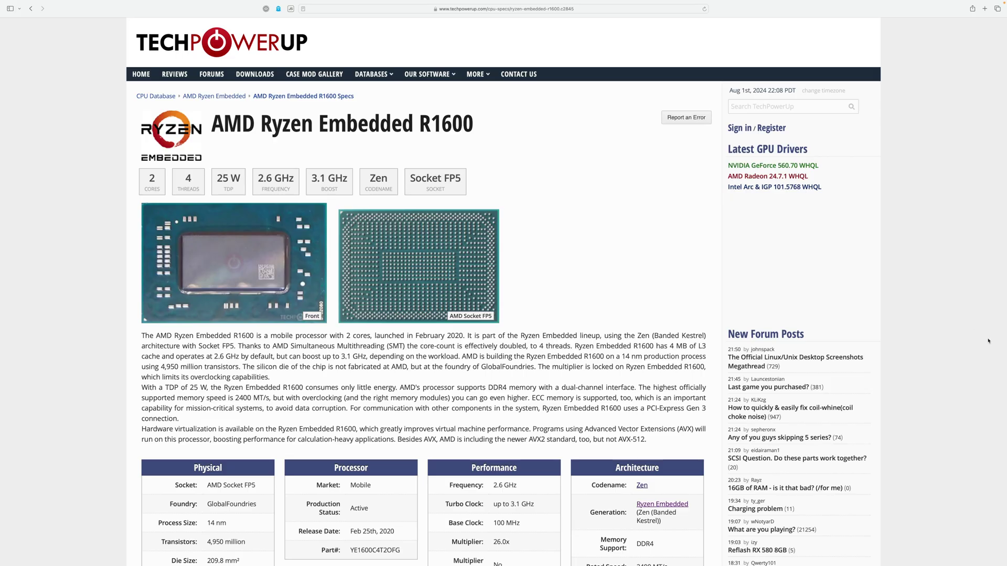
scroll(940, 336, "down", 4)
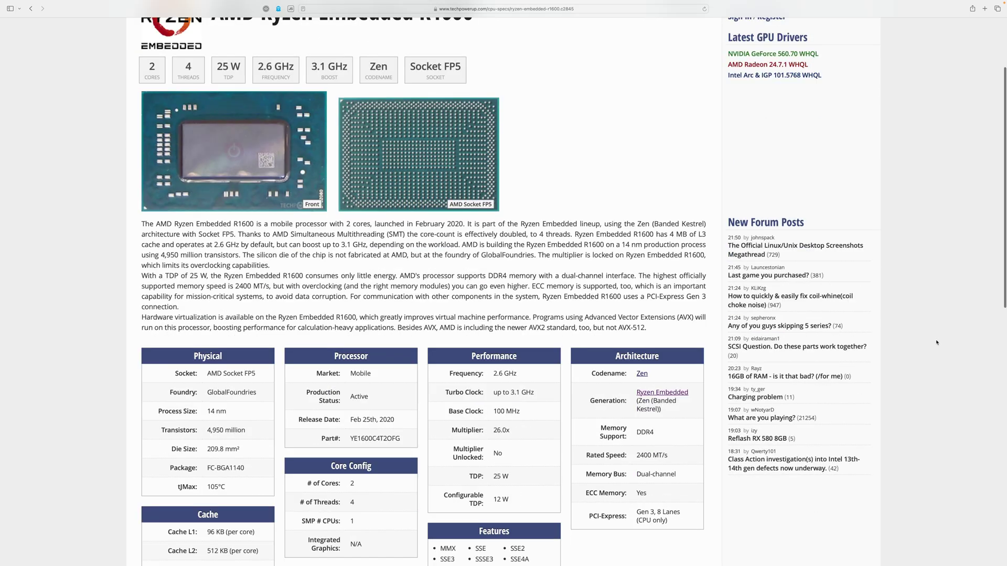
left_click_drag(637, 512, 702, 514)
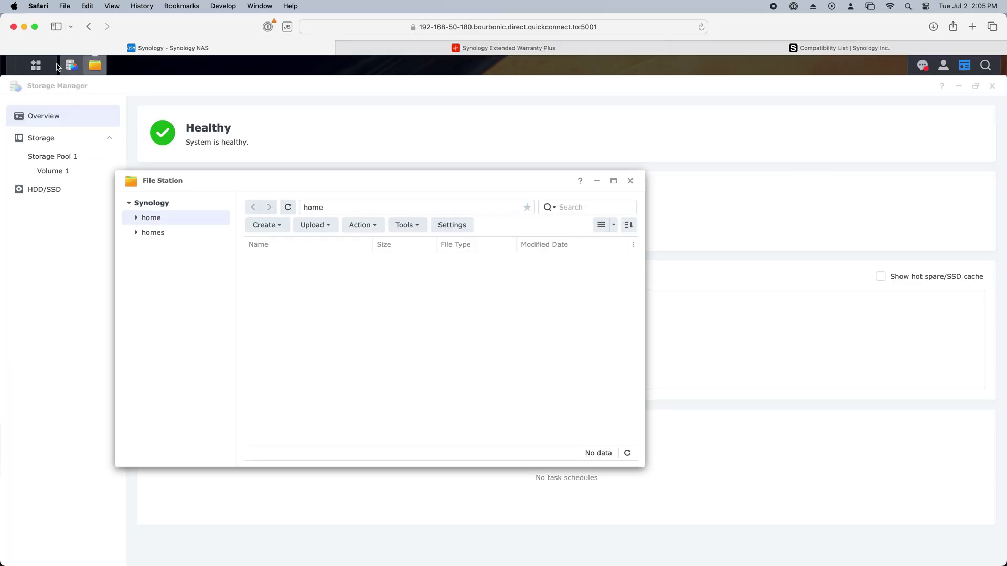
- Start a new shared folder from File Station, name it YouTube and locate it on Volume 1
left_click(36, 65)
left_click(367, 138)
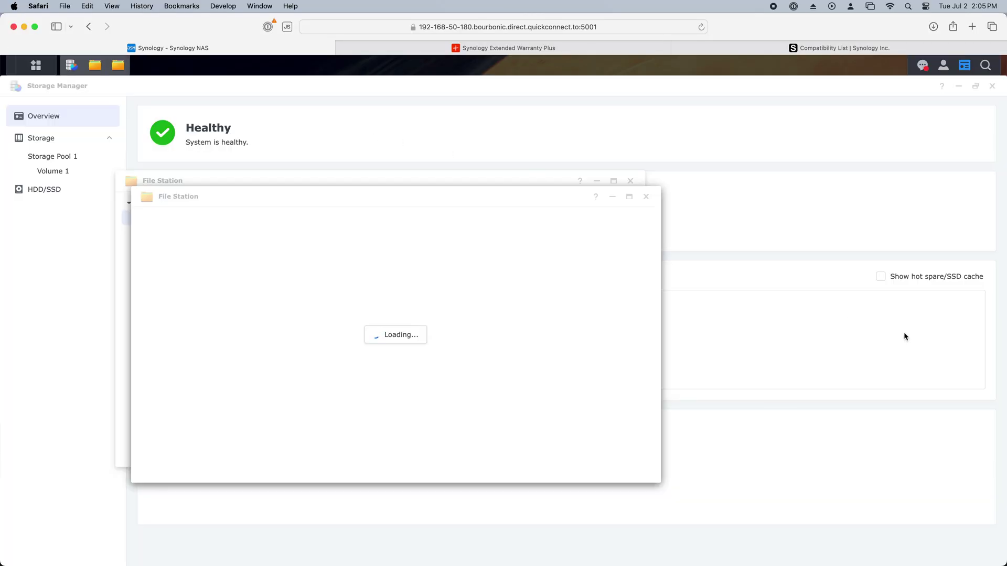
left_click(281, 241)
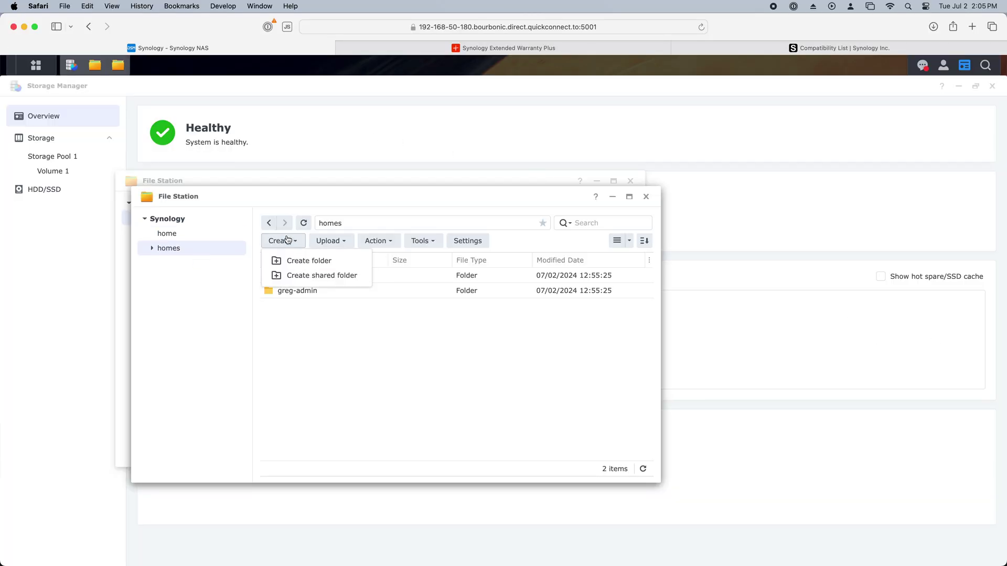
left_click(330, 276)
left_click(533, 250)
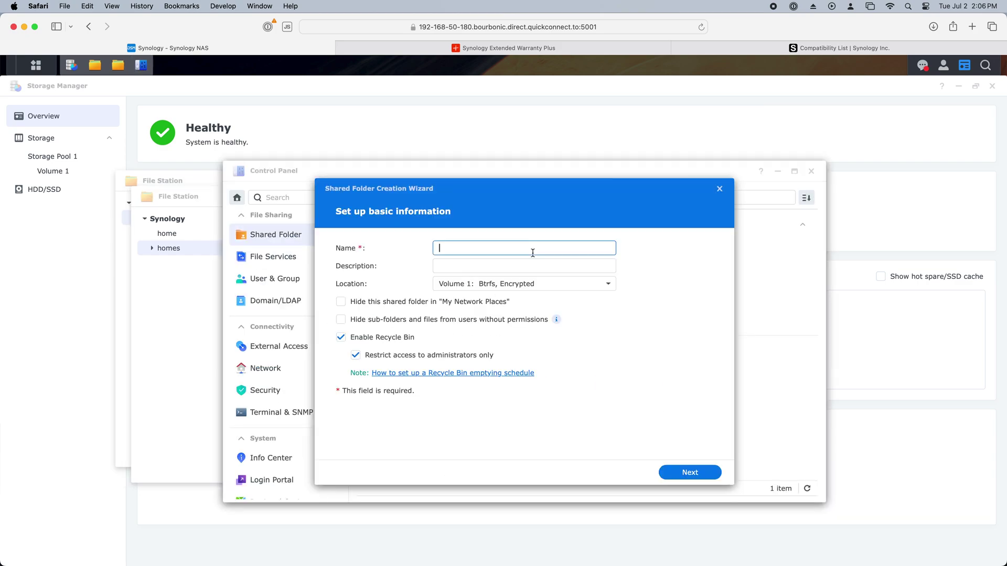
type("yout")
left_click(602, 286)
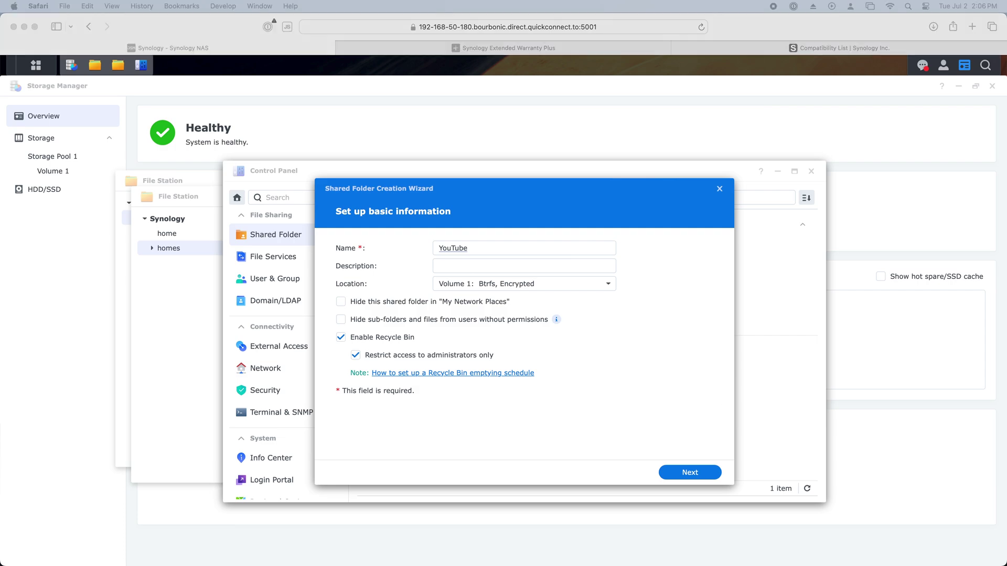
- Continue the shared folder wizard to the advanced settings and view the information about file compression
left_click(726, 327)
left_click(692, 473)
left_click(706, 474)
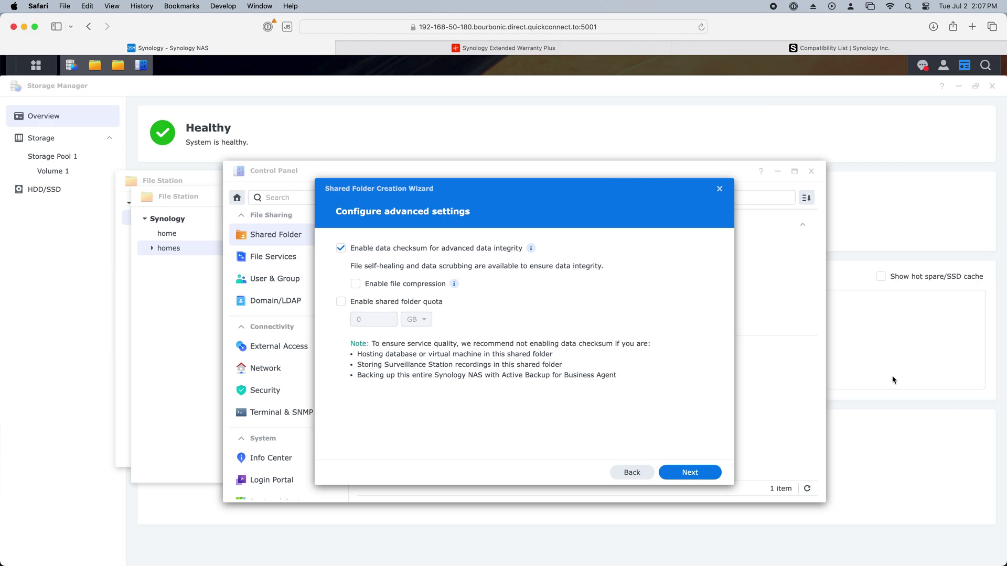
mouse_move(452, 287)
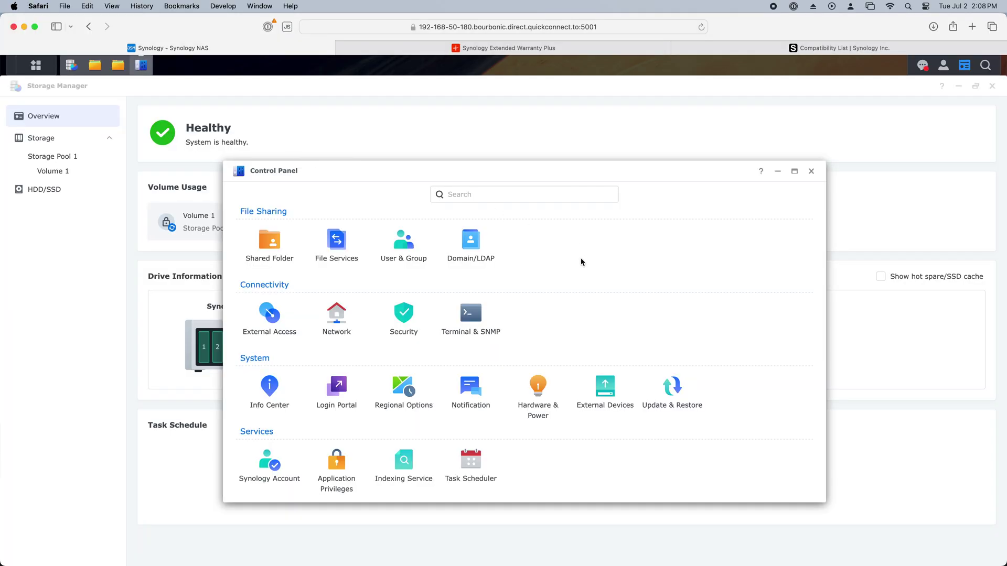
- Review the SMB settings and the shared folder network addresses in the Control Panel's File Services
left_click(347, 257)
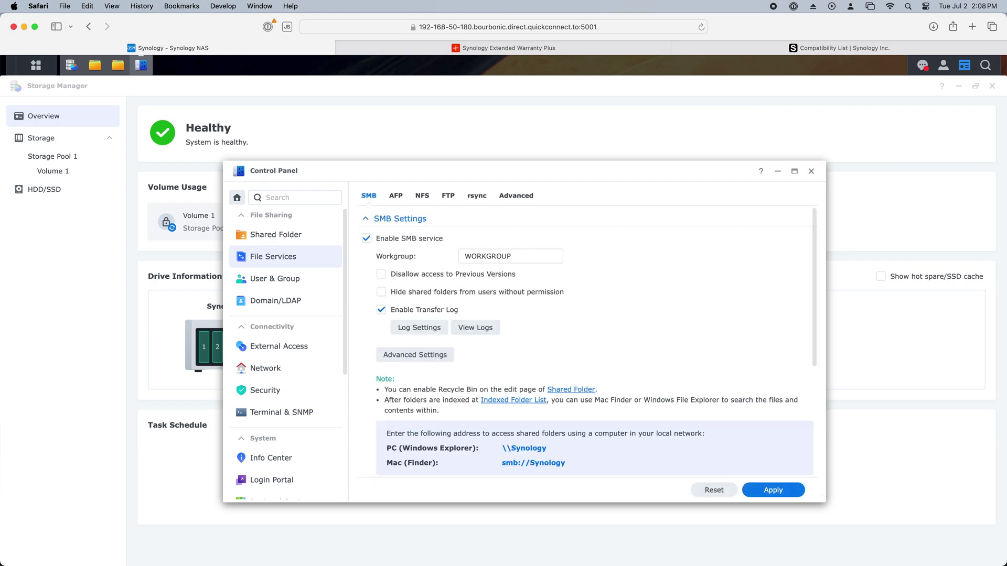
scroll(618, 351, "down", 1)
scroll(649, 365, "up", 1)
scroll(735, 394, "down", 4)
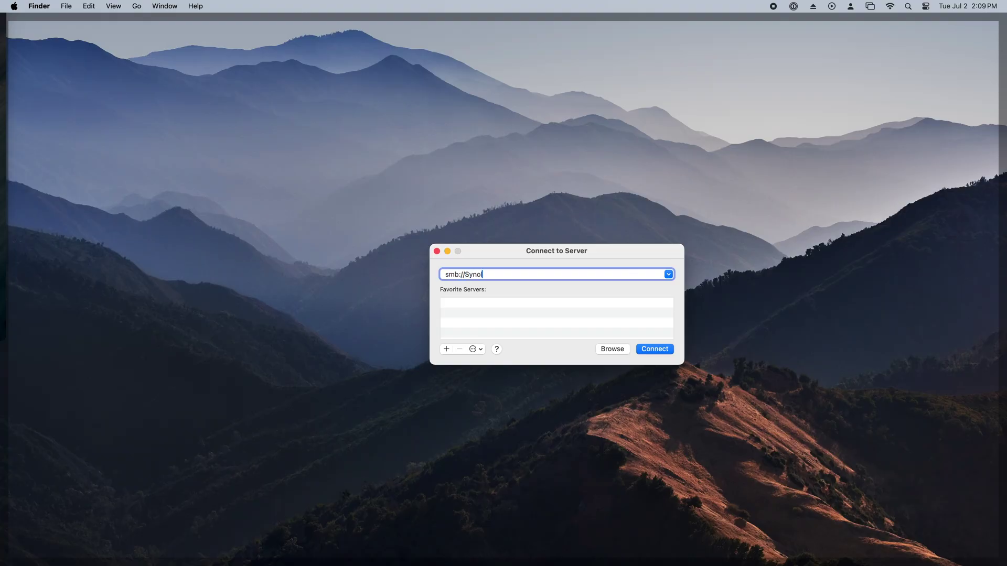
- Connect Finder to the server smb://Synology and look through the sidebar locations with the YouTube share open
type("ogy")
key("Return")
key("Return")
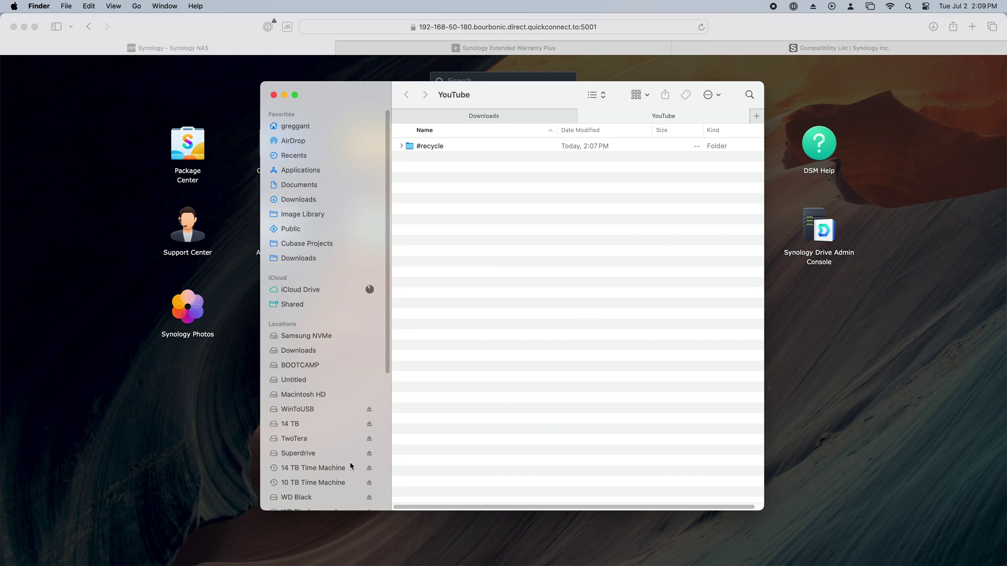
scroll(351, 466, "down", 5)
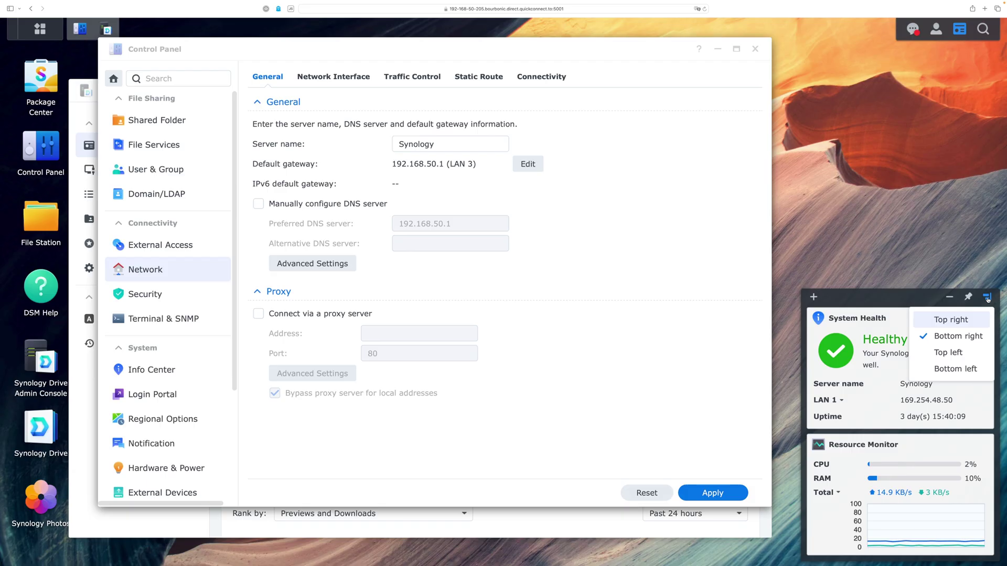
- Back in DSM, open Resource Monitor from the desktop widget and review the CPU, memory and network performance
left_click(988, 299)
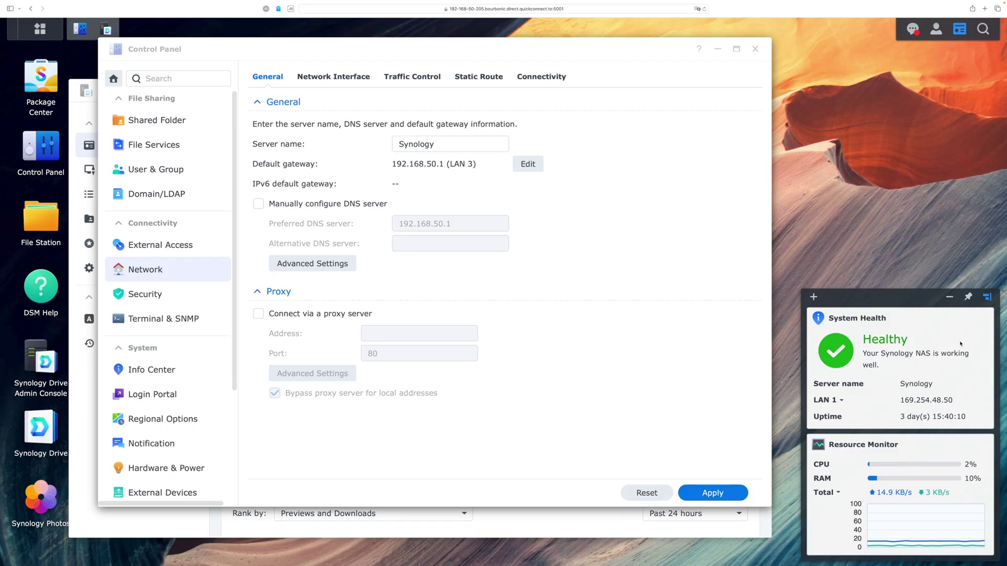
left_click(819, 449)
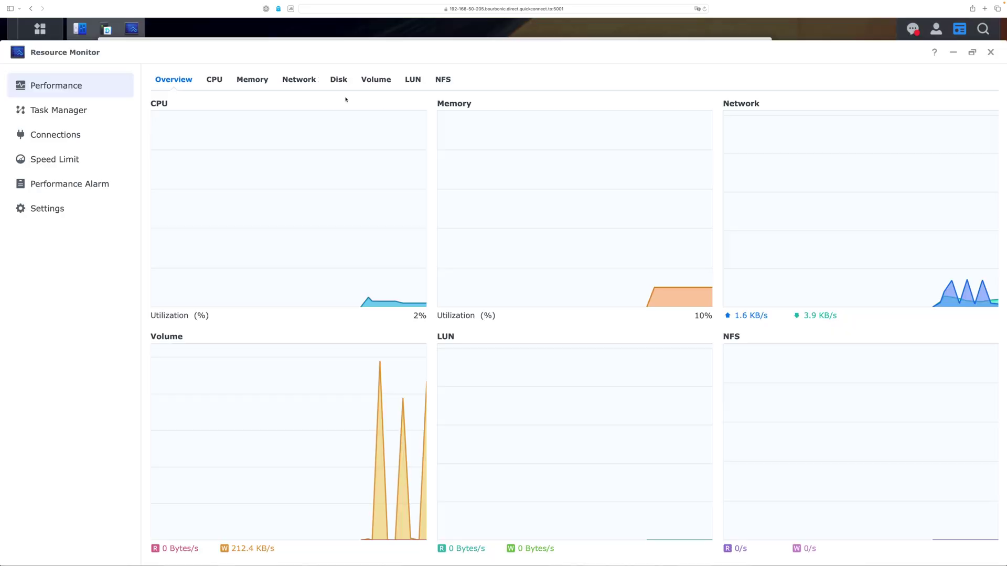
left_click(213, 79)
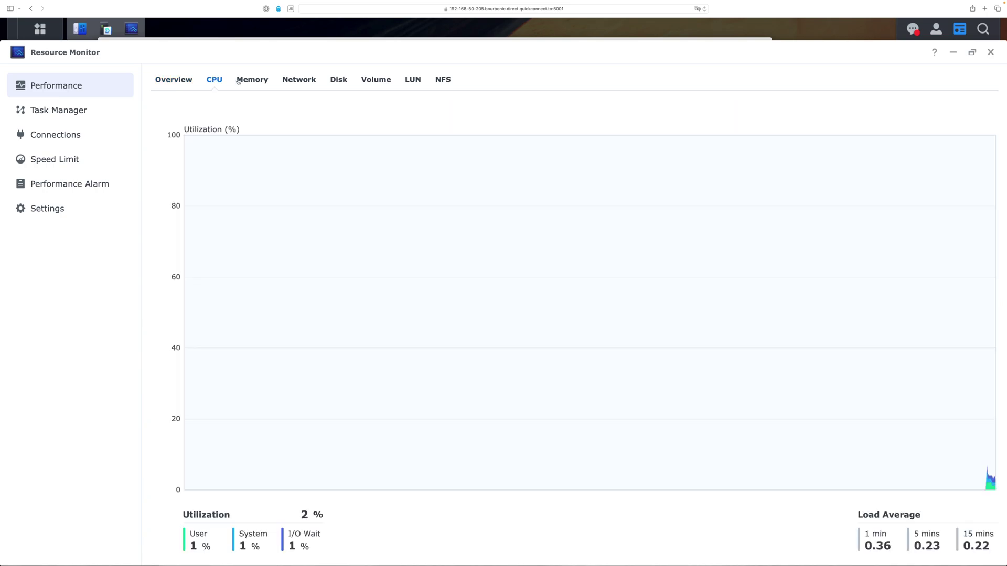
left_click(266, 79)
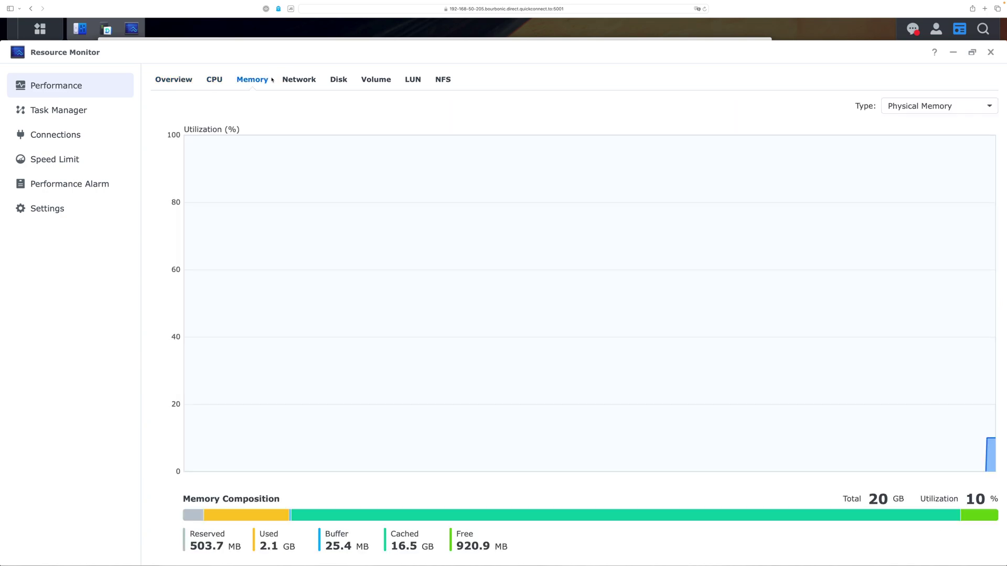
left_click(307, 80)
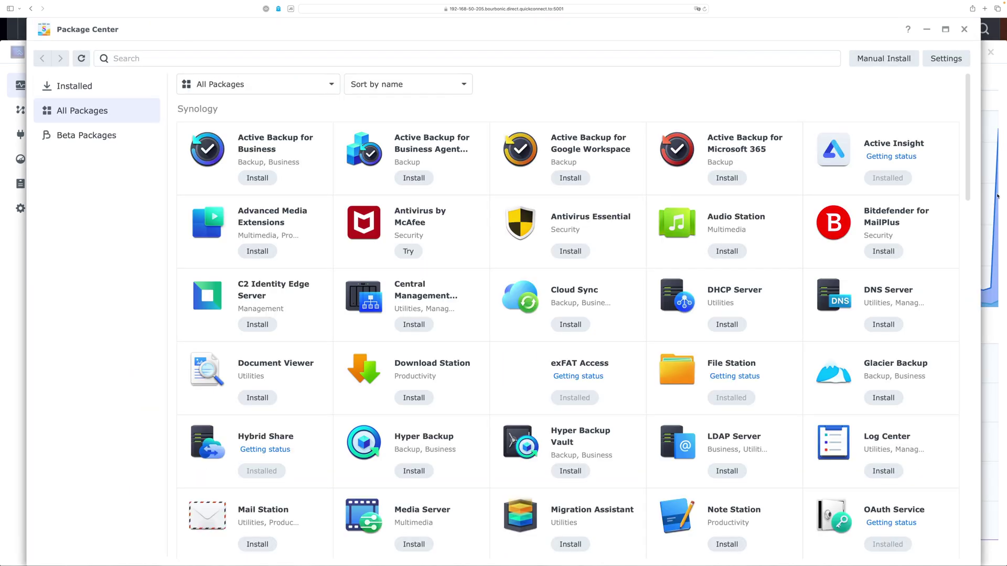
- Browse all packages in Package Center and install Virtual Machine Manager together with Replication Service
scroll(959, 214, "down", 15)
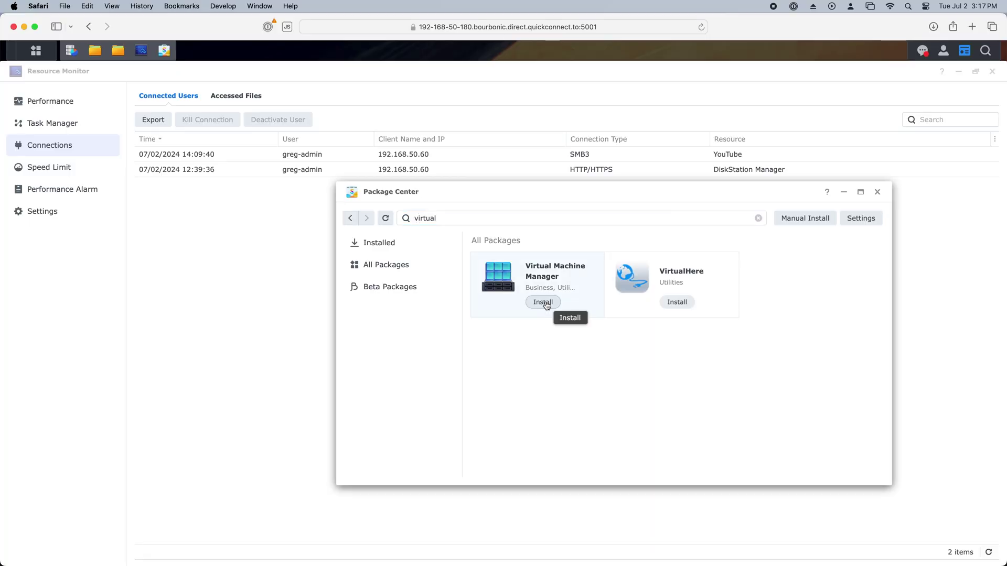
left_click(545, 303)
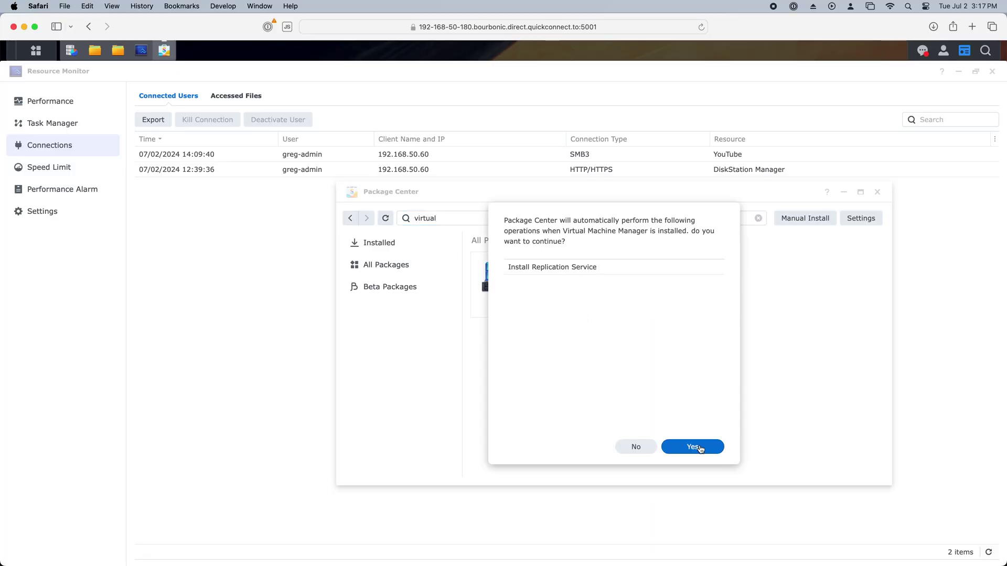
left_click(700, 448)
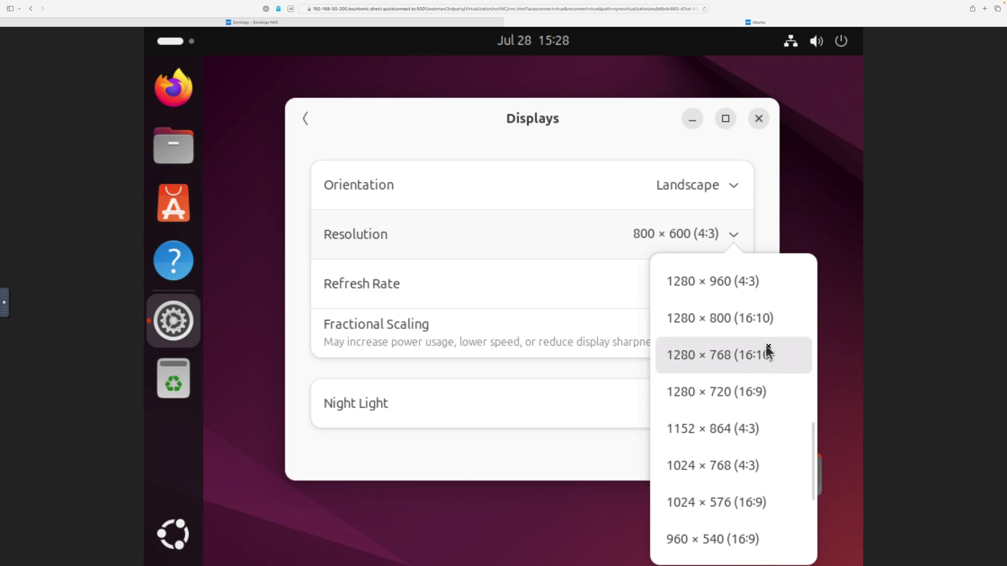
- Set the Ubuntu virtual machine's display resolution to 1280 × 720 (16:9) and keep the changes
left_click(763, 394)
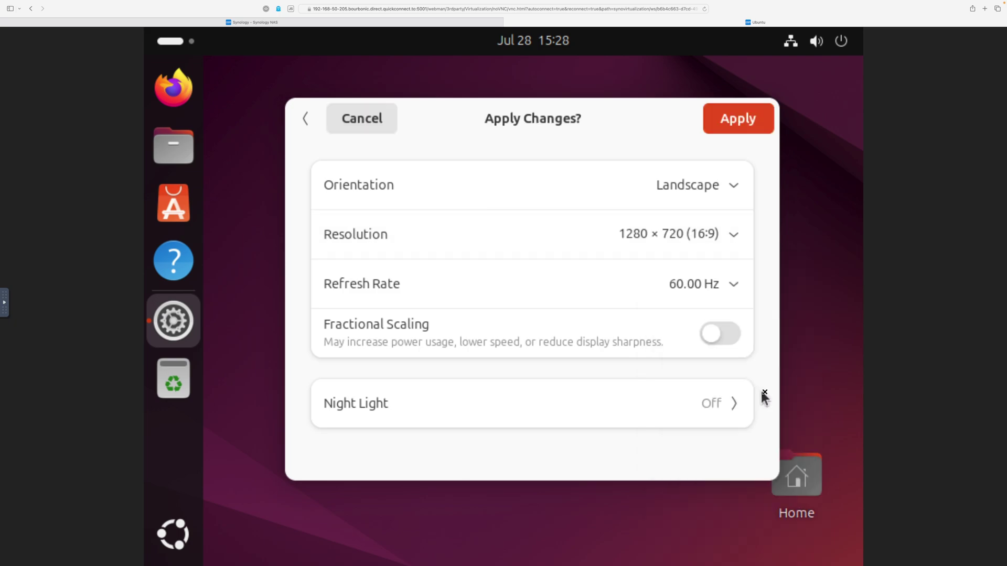
left_click(761, 128)
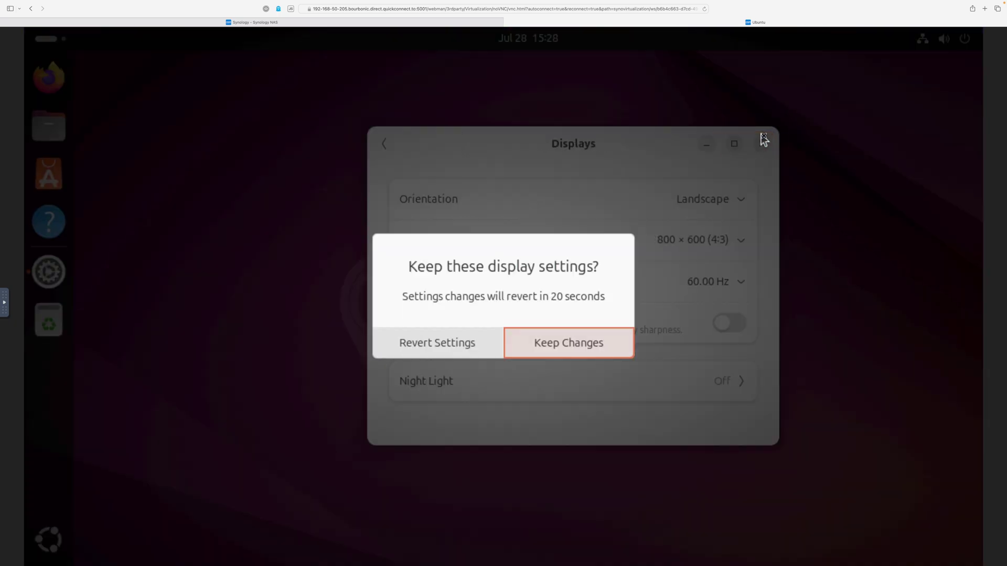
left_click(543, 351)
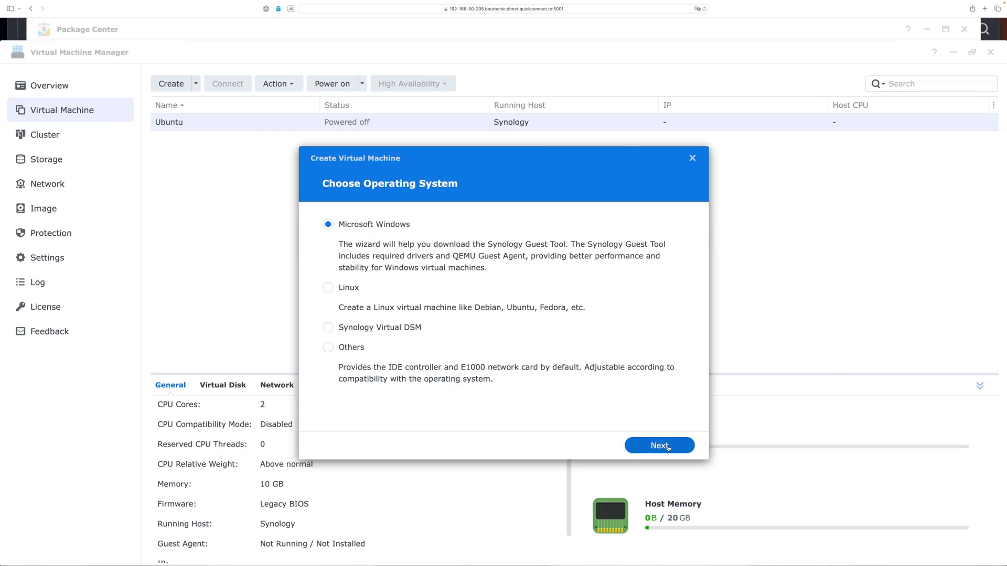
- Create a Microsoft Windows virtual machine and proceed through the Windows 10 setup's Services pages, postponing the Android phone linking
left_click(659, 445)
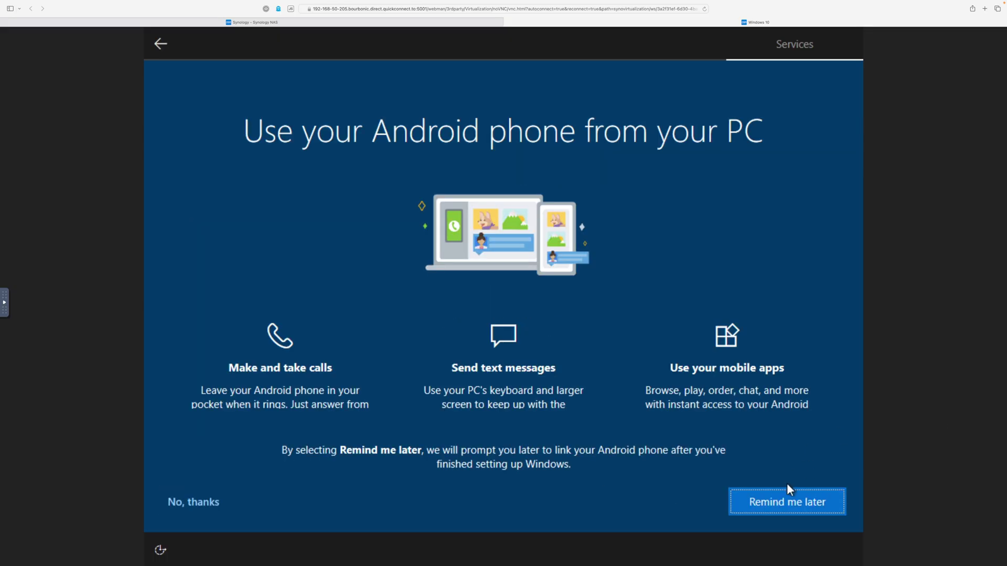
left_click(786, 493)
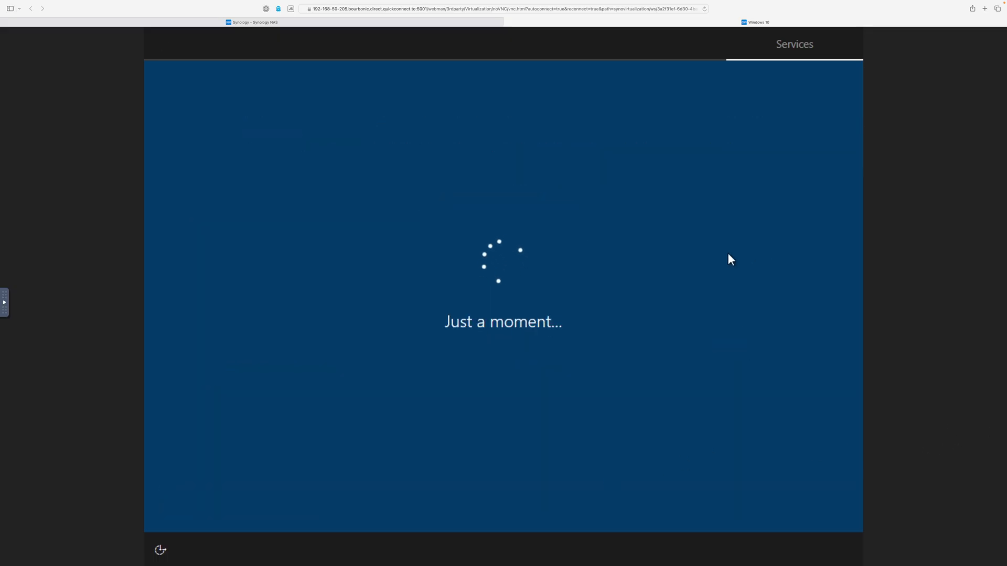
left_click(682, 501)
left_click(692, 499)
left_click(675, 496)
left_click(675, 497)
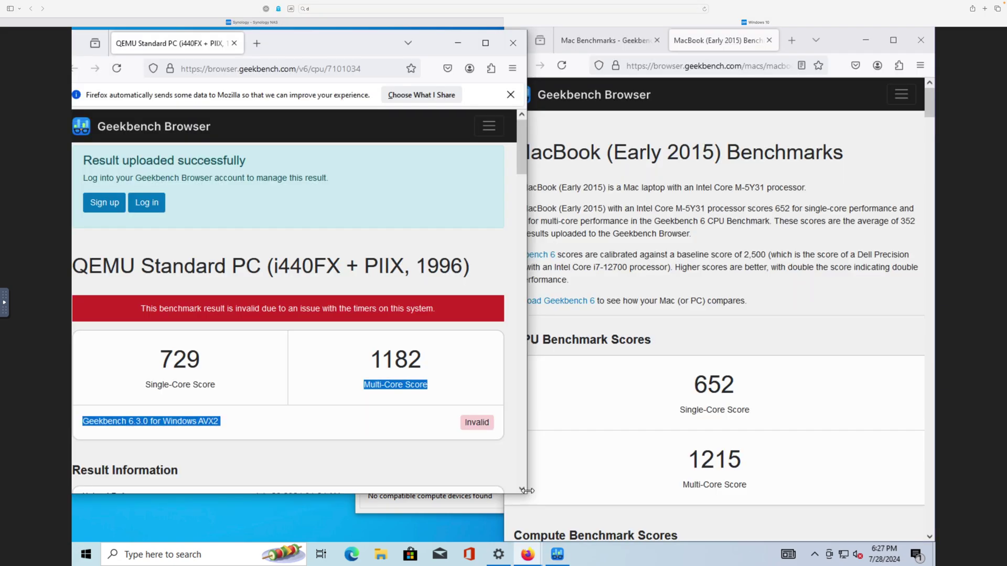
- Narrow the Geekbench result window for the virtual machine so it sits beside the MacBook (Early 2015) benchmarks window
left_click_drag(522, 488, 499, 486)
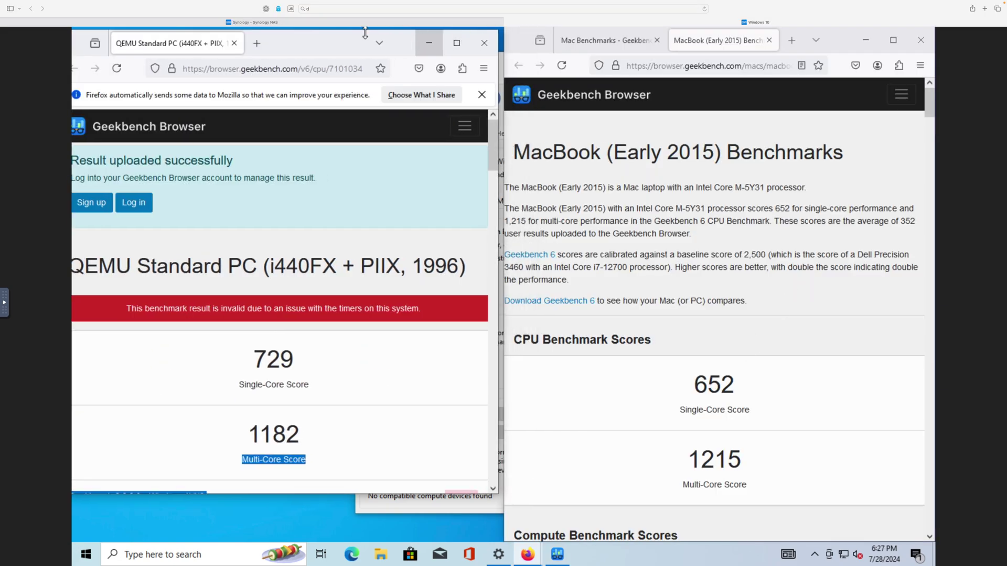
left_click_drag(334, 41, 351, 37)
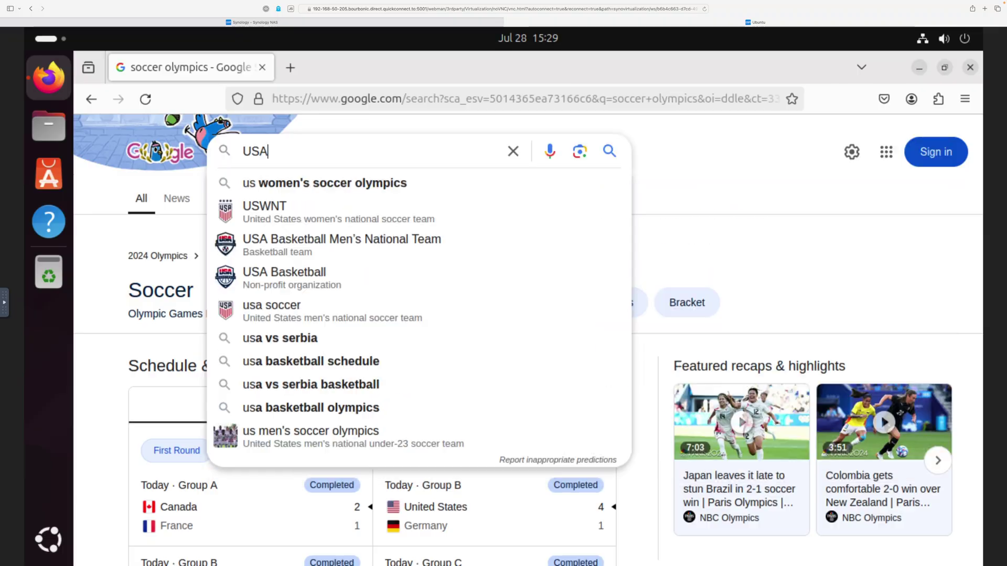
- In the Ubuntu virtual machine's Firefox, search Google for usa basketball olympics and look through the results page
type("asket")
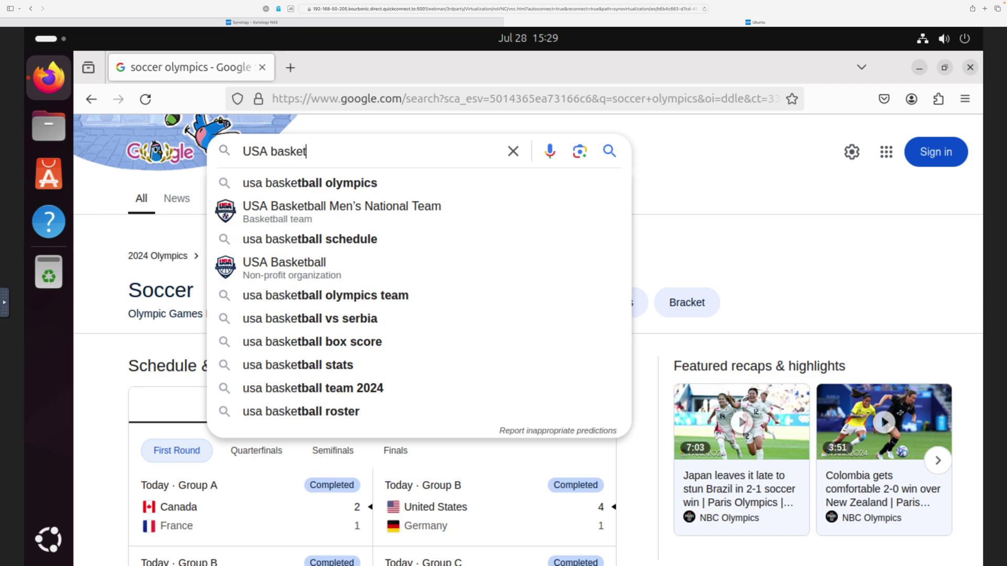
left_click(361, 181)
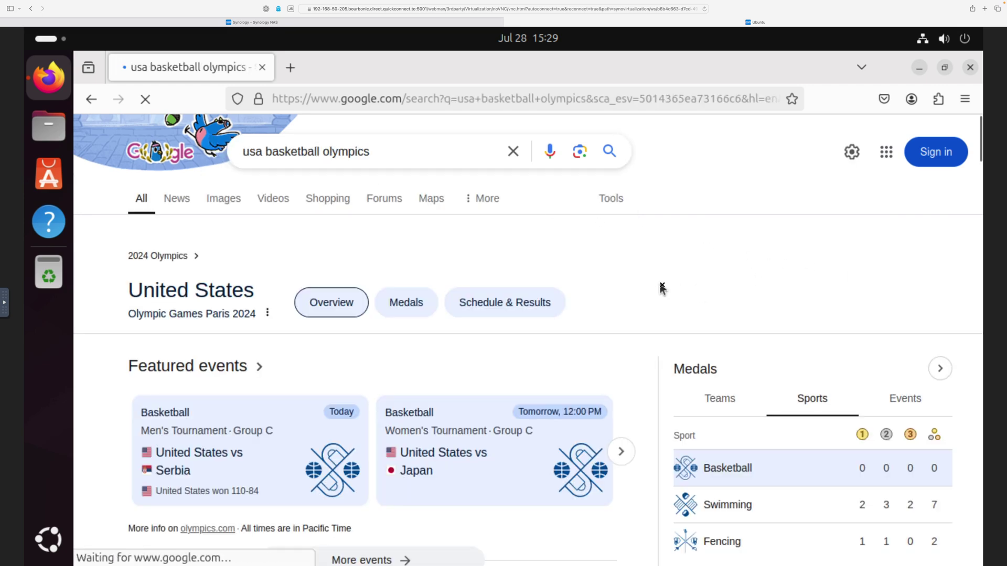
scroll(659, 288, "down", 5)
scroll(661, 285, "down", 3)
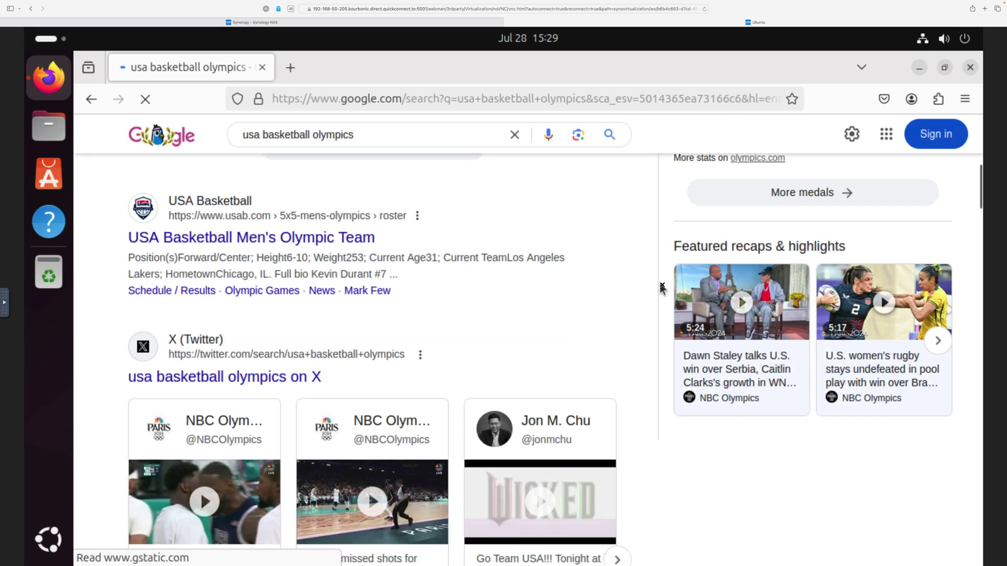
scroll(661, 285, "down", 2)
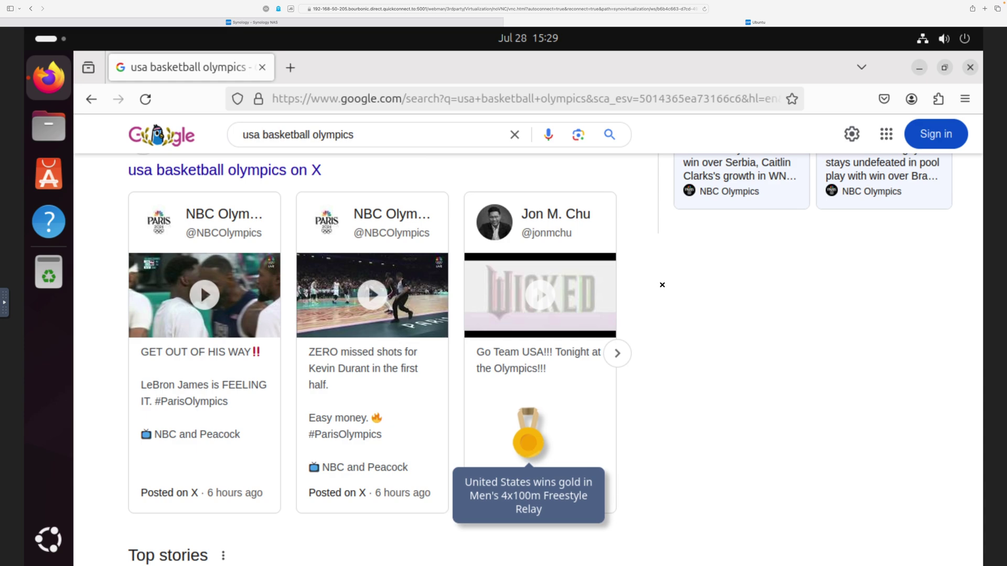
scroll(743, 294, "up", 7)
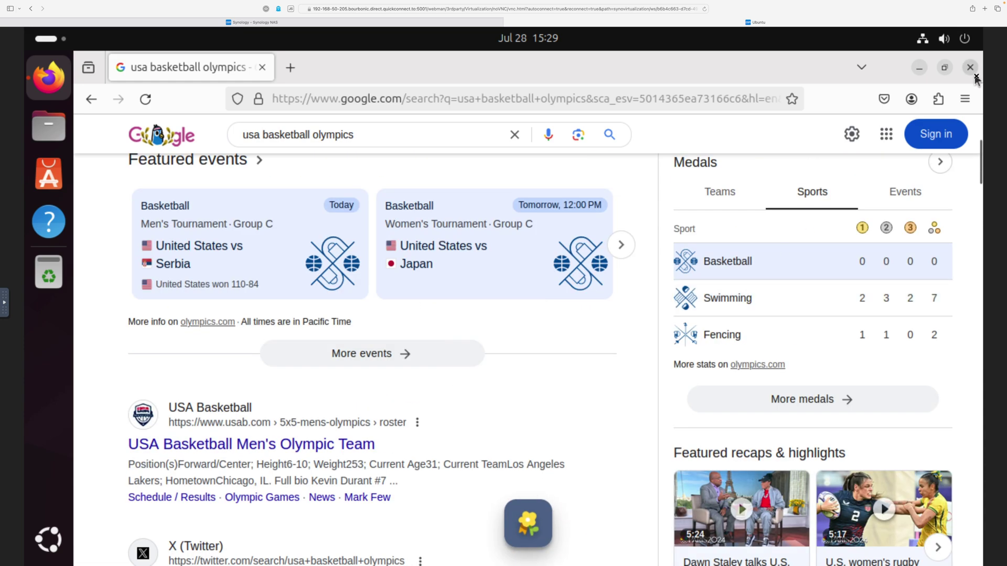
scroll(865, 236, "up", 4)
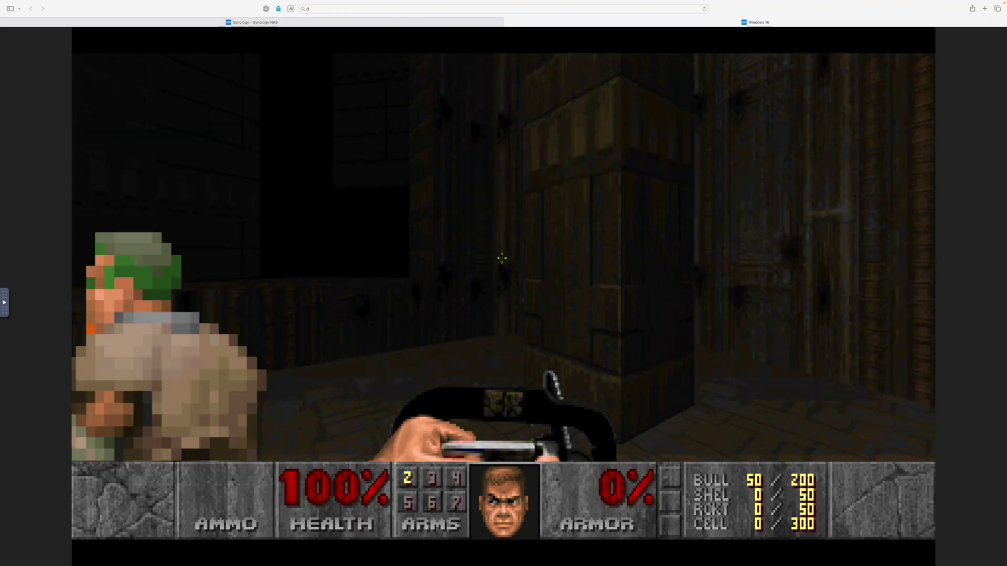
- Play the Doom level in the Windows 10 virtual machine, turning, firing and advancing toward the enemy soldiers
key("Left")
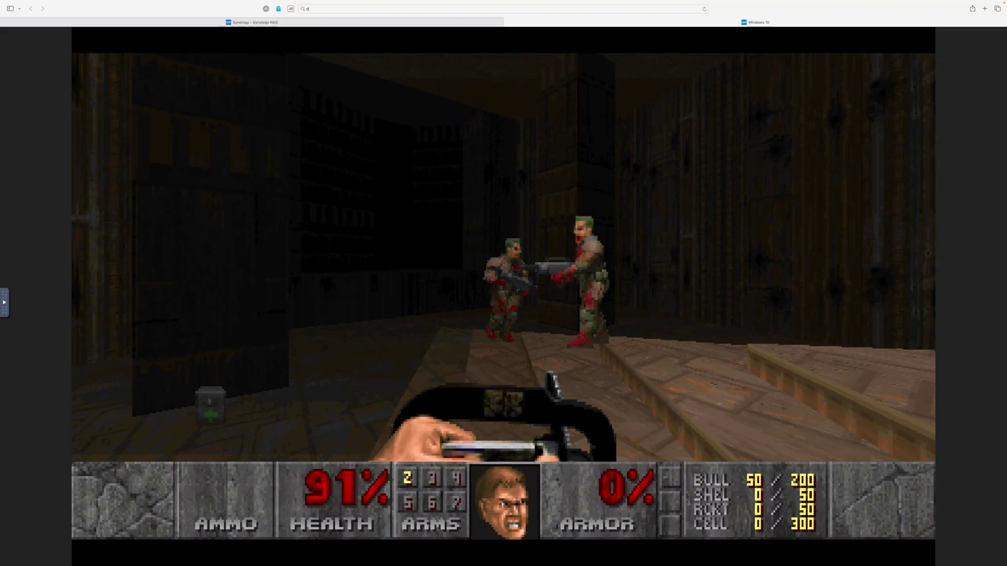
key("ctrl")
key("Up")
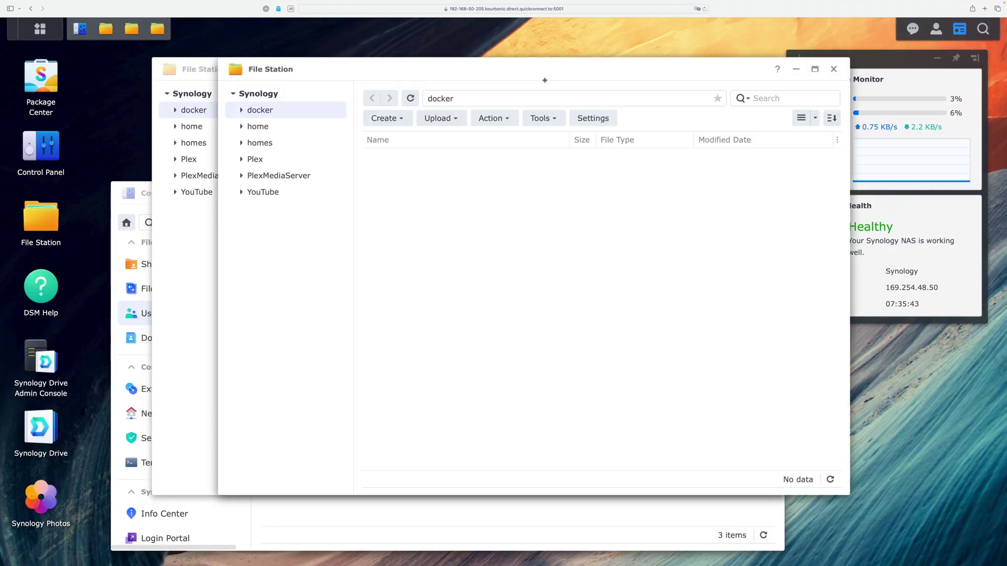
- In DSM's File Station, open the YouTube shared folder and go into its Videos folder
left_click(263, 190)
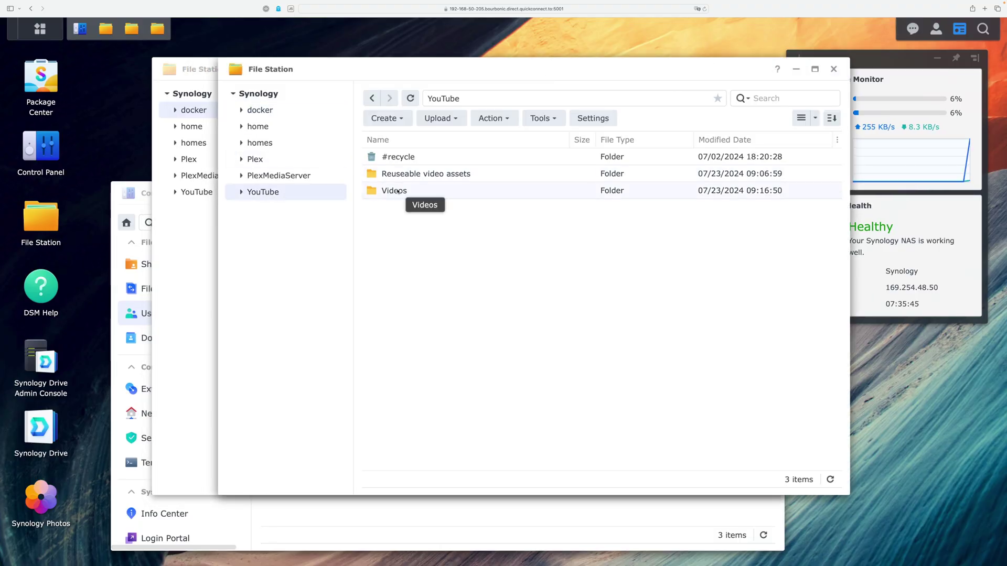
double_click(399, 214)
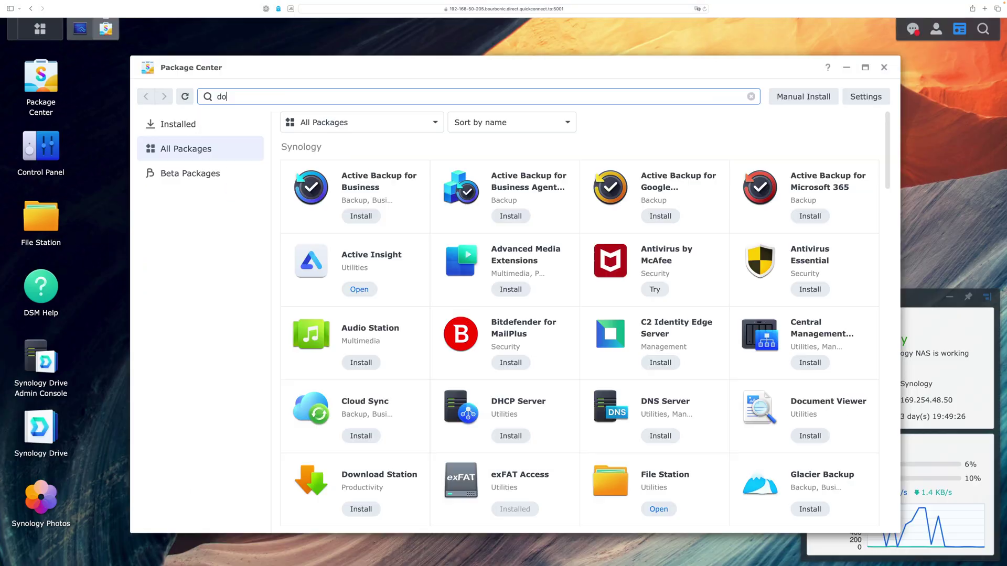
- Search Package Center for docker, open the non-beta Container Manager package's details and start its installation
type("cker")
key("Return")
left_click(527, 157)
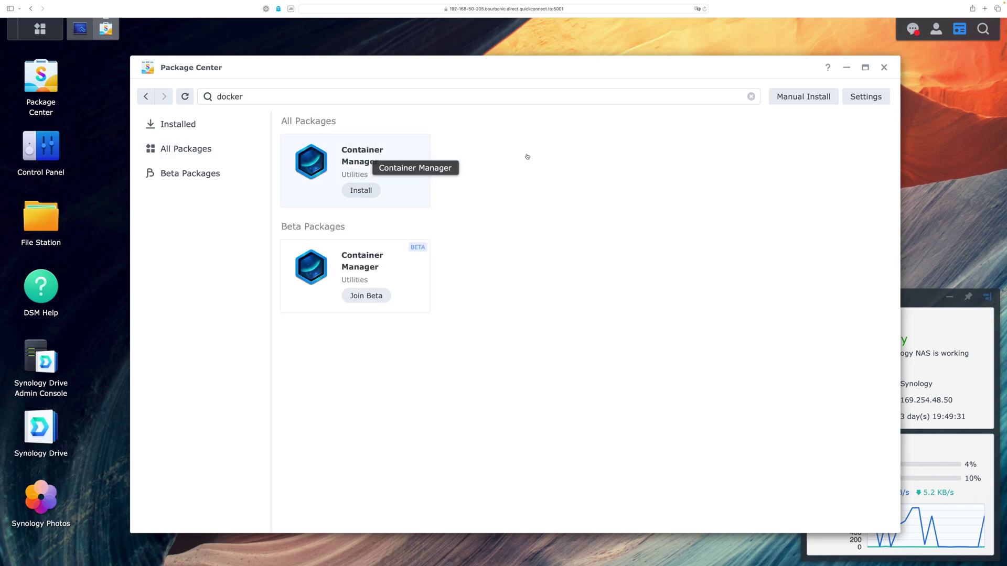
left_click(420, 204)
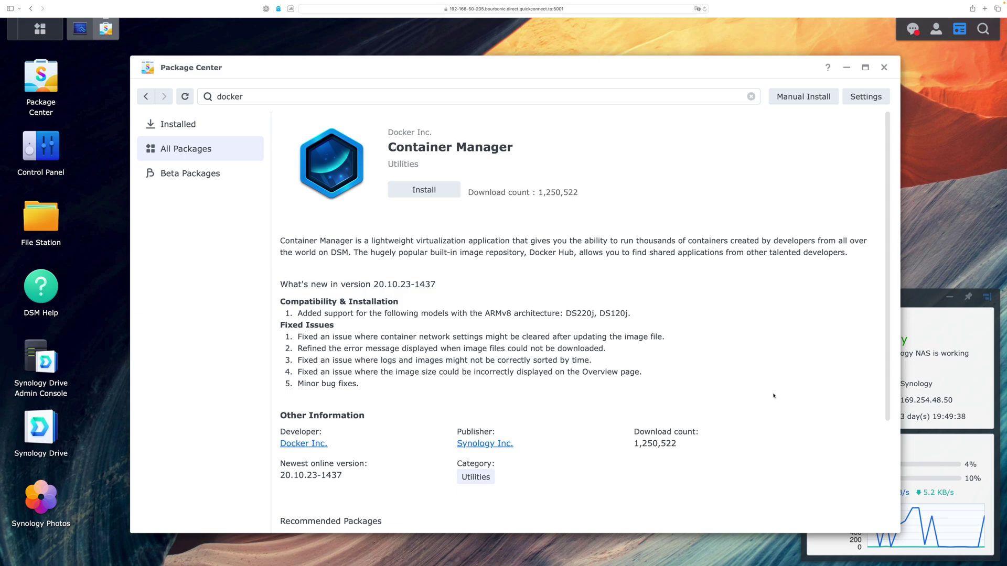
left_click(439, 193)
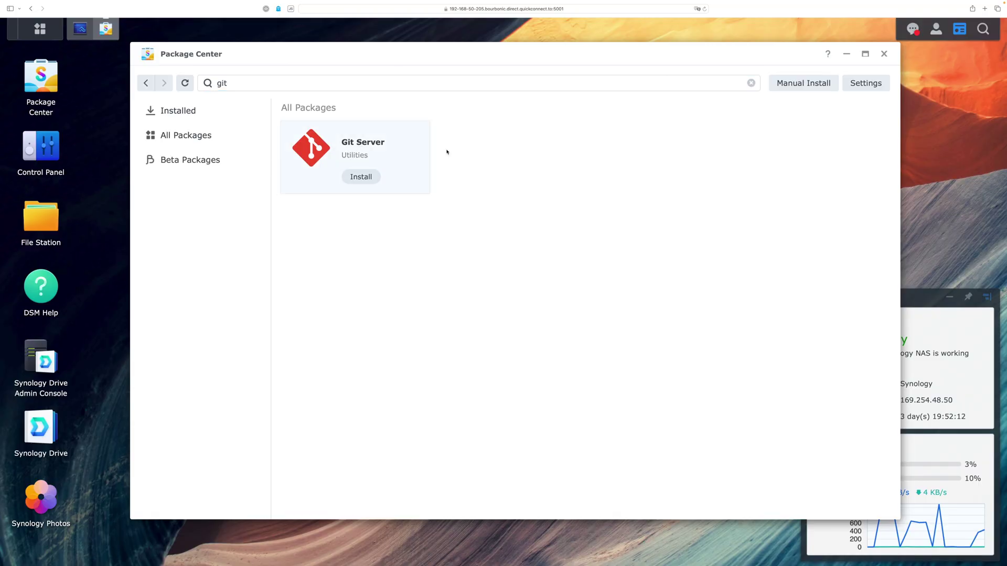
- Open the Git Server package's details from the git search results and read through its description
left_click(443, 153)
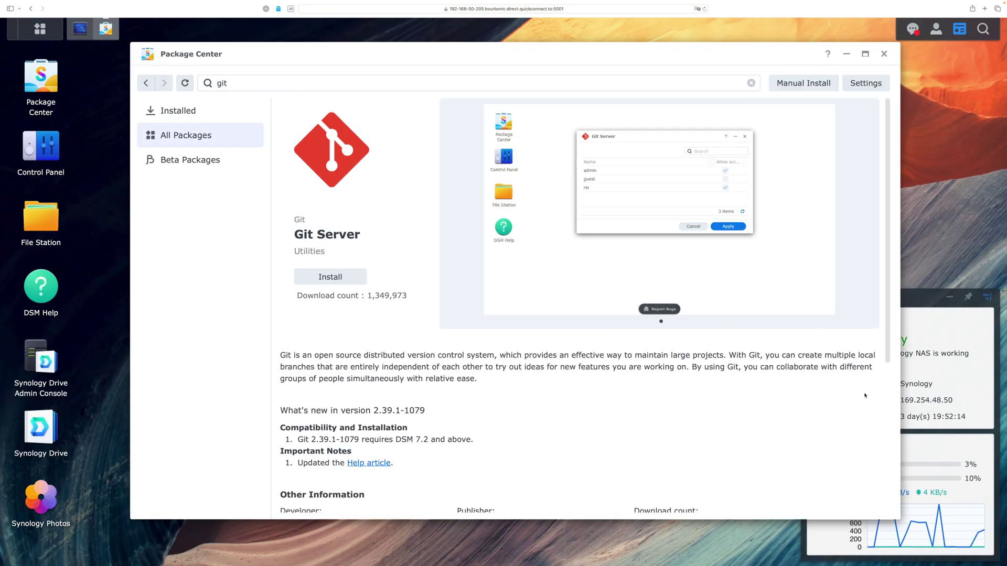
scroll(865, 395, "down", 6)
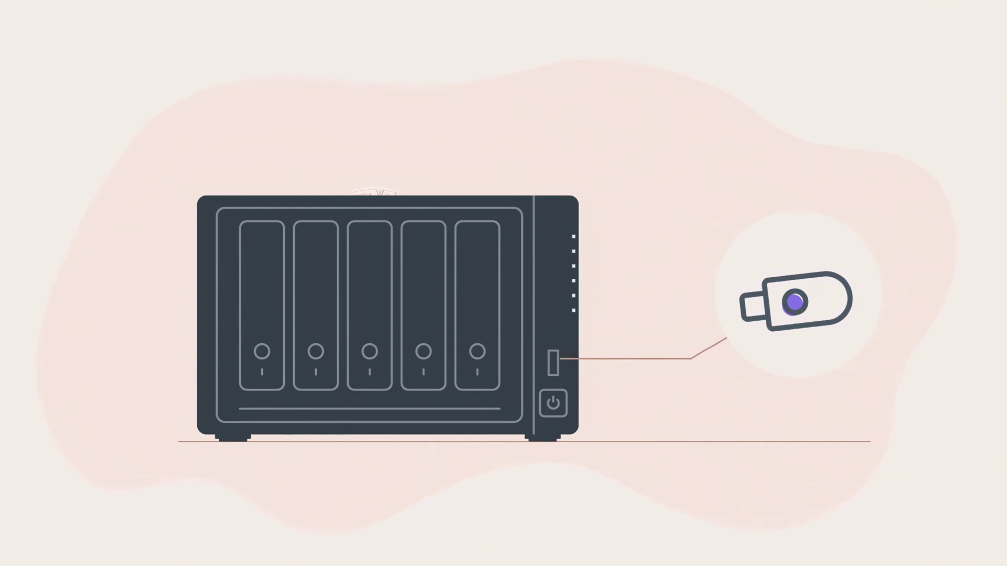